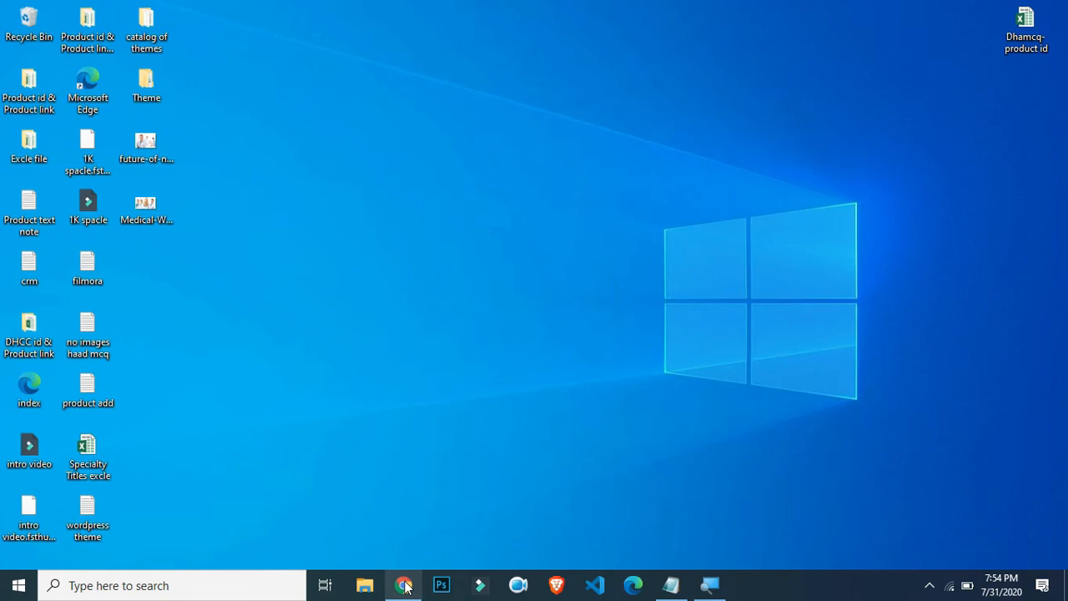
Open YouTube in Chrome and go to the uploaded videos of your own channel.
{"action": "left_click", "coordinate": [405, 586]}
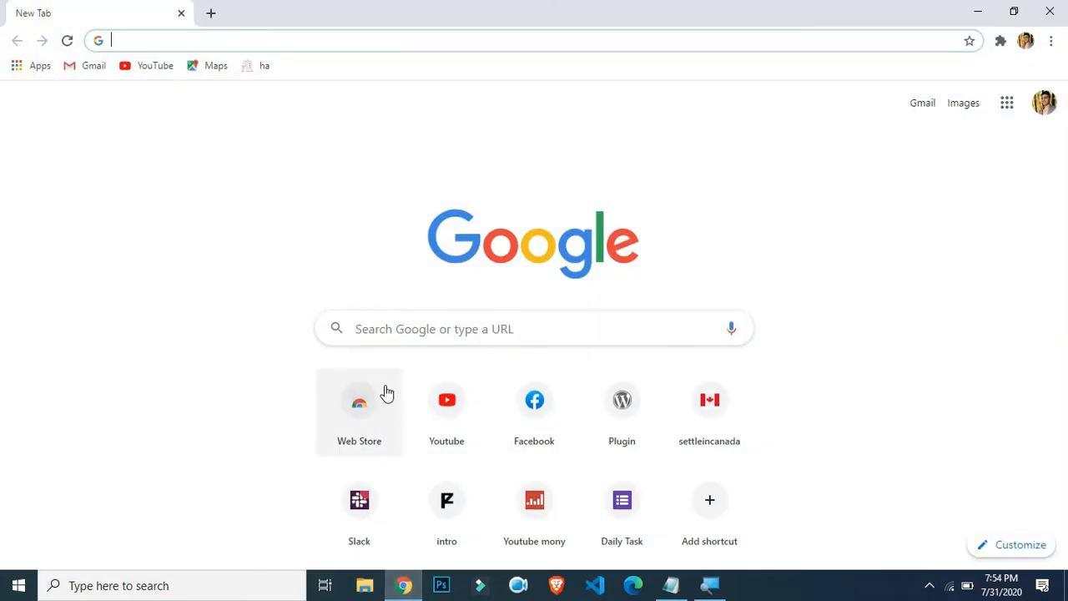
{"action": "left_click", "coordinate": [446, 401]}
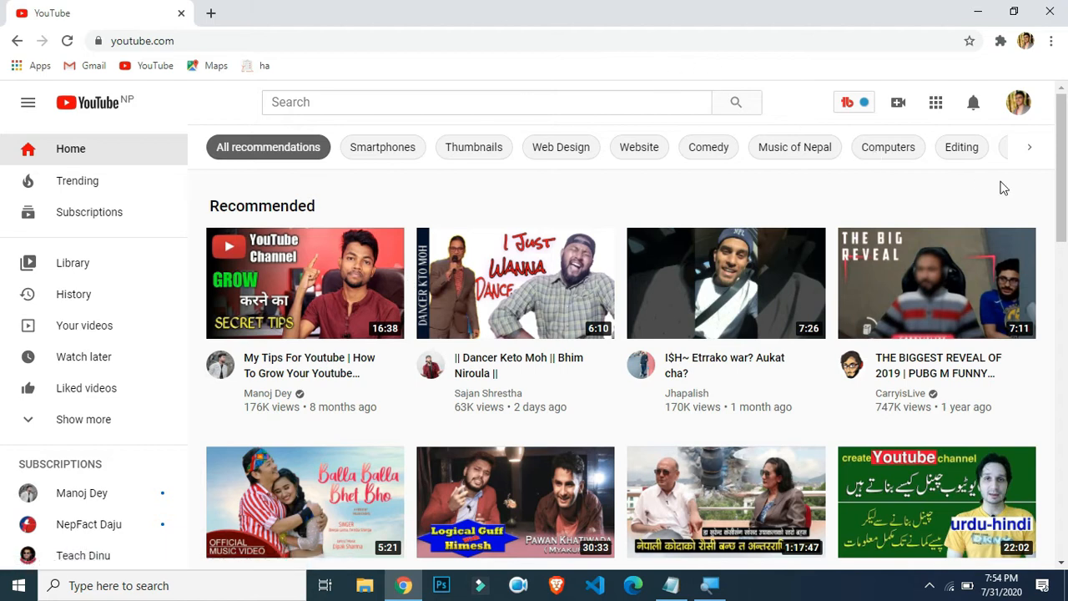
{"action": "left_click_drag", "start_coordinate": [1063, 198], "coordinate": [1066, 121]}
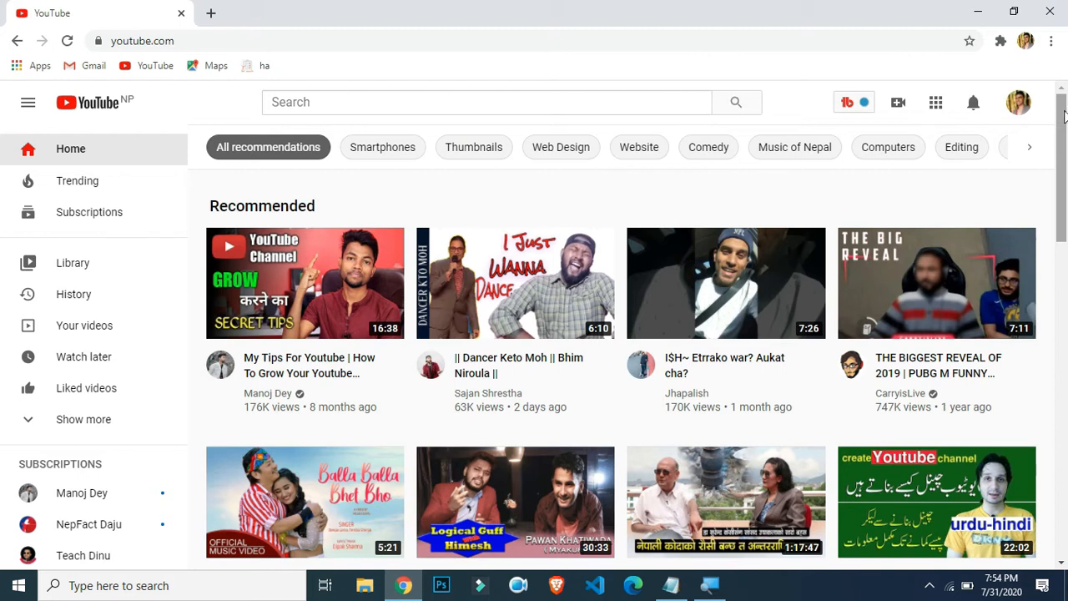
{"action": "left_click", "coordinate": [1020, 105]}
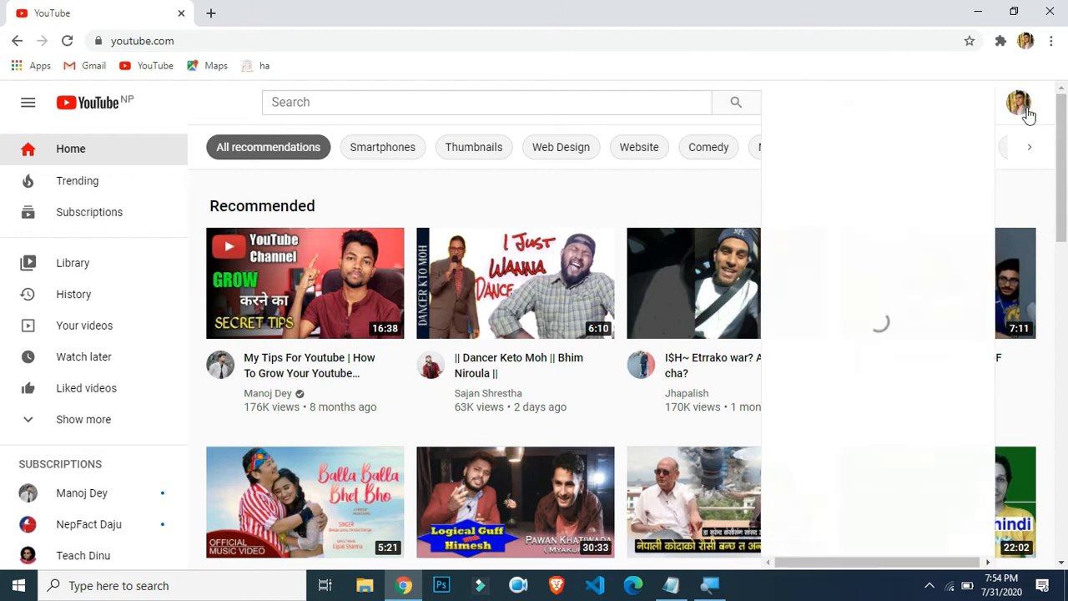
{"action": "left_click", "coordinate": [854, 198]}
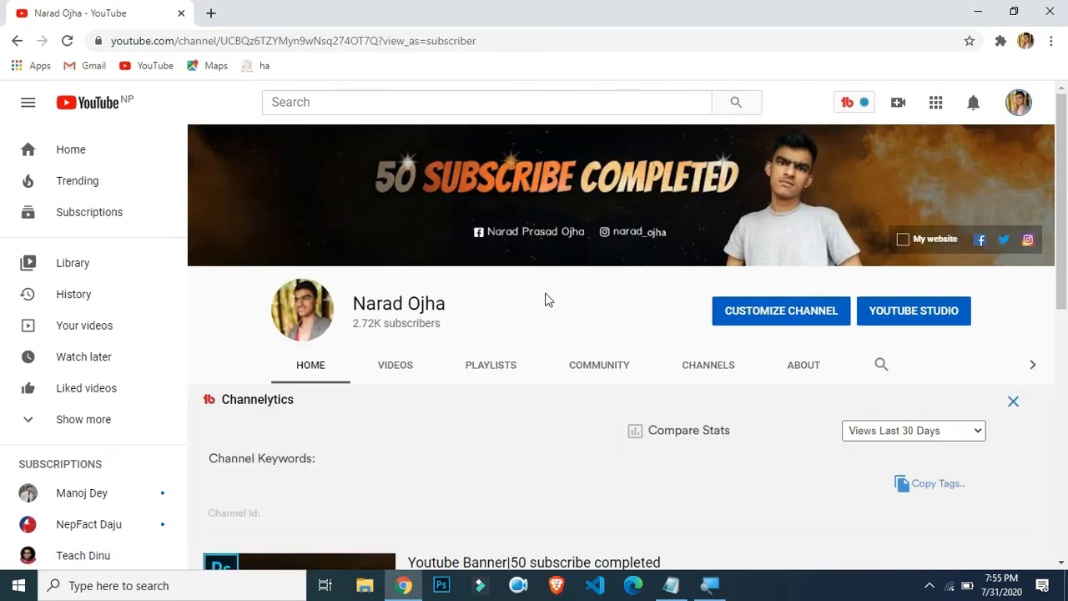
{"action": "left_click", "coordinate": [409, 367]}
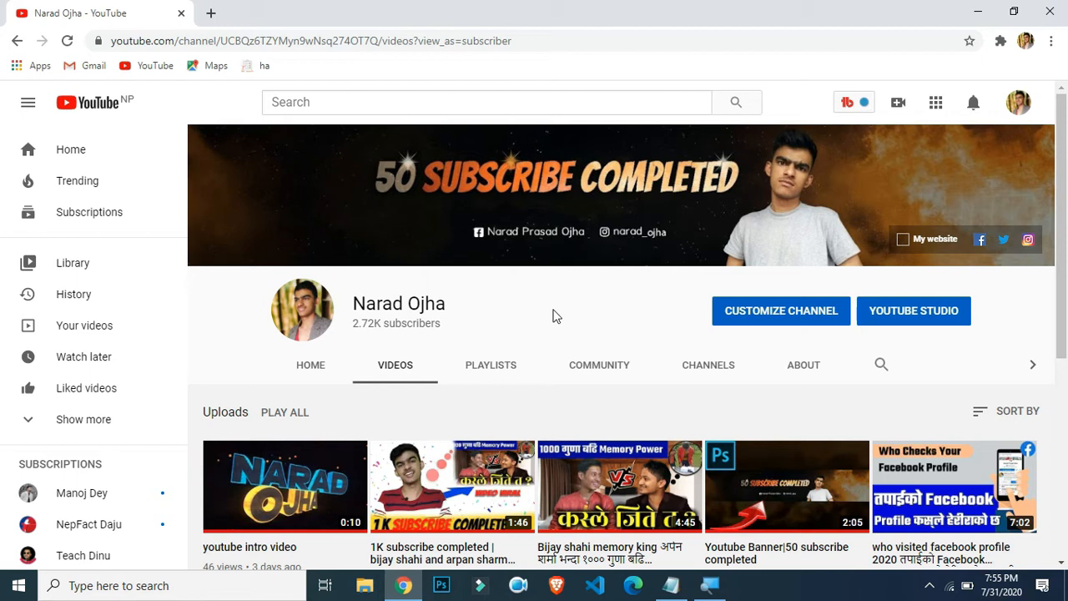
{"action": "key", "text": "F5"}
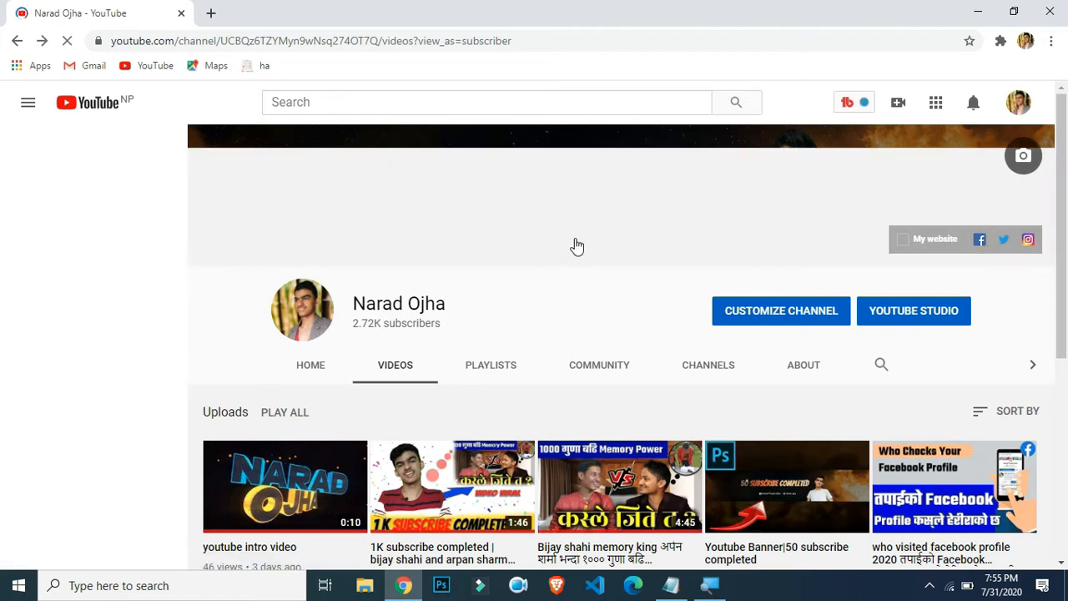
Open YouTube Studio for the channel and check the current subscriber count on the dashboard.
{"action": "left_click", "coordinate": [915, 314]}
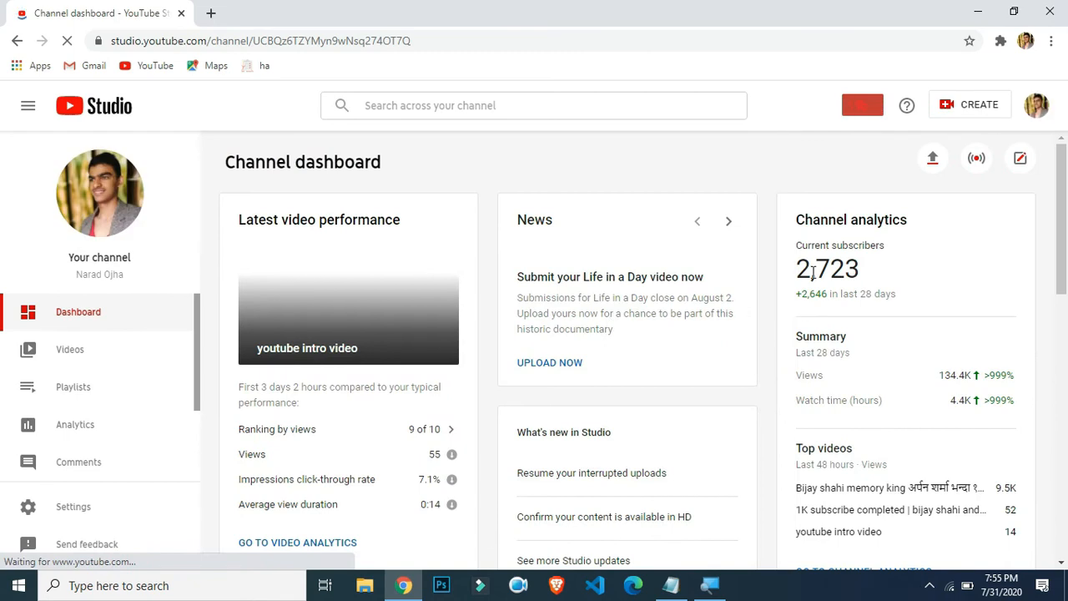
{"action": "left_click_drag", "start_coordinate": [809, 269], "coordinate": [897, 277]}
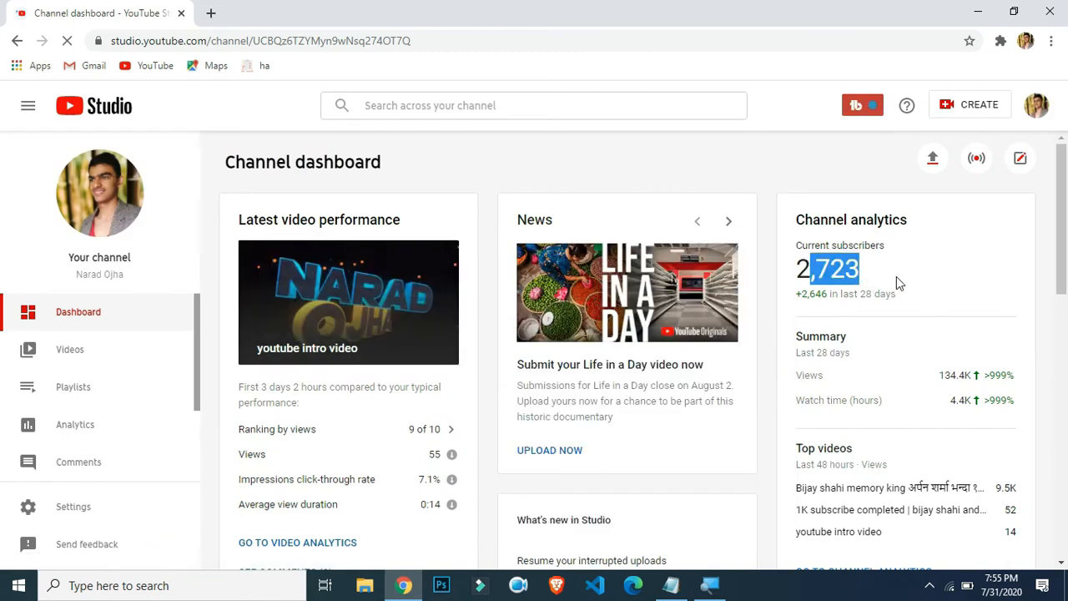
{"action": "left_click", "coordinate": [968, 283]}
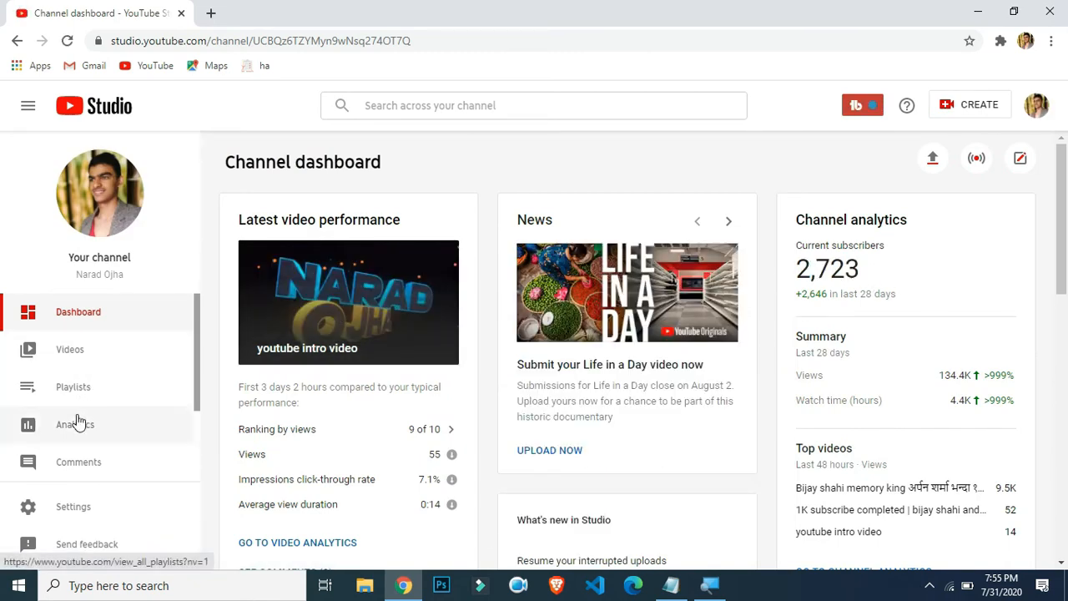
Open the channel analytics overview and examine views, watch time and subscribers for the last 28 days.
{"action": "scroll", "coordinate": [79, 422], "scroll_direction": "down", "scroll_amount": 2}
{"action": "left_click", "coordinate": [73, 359]}
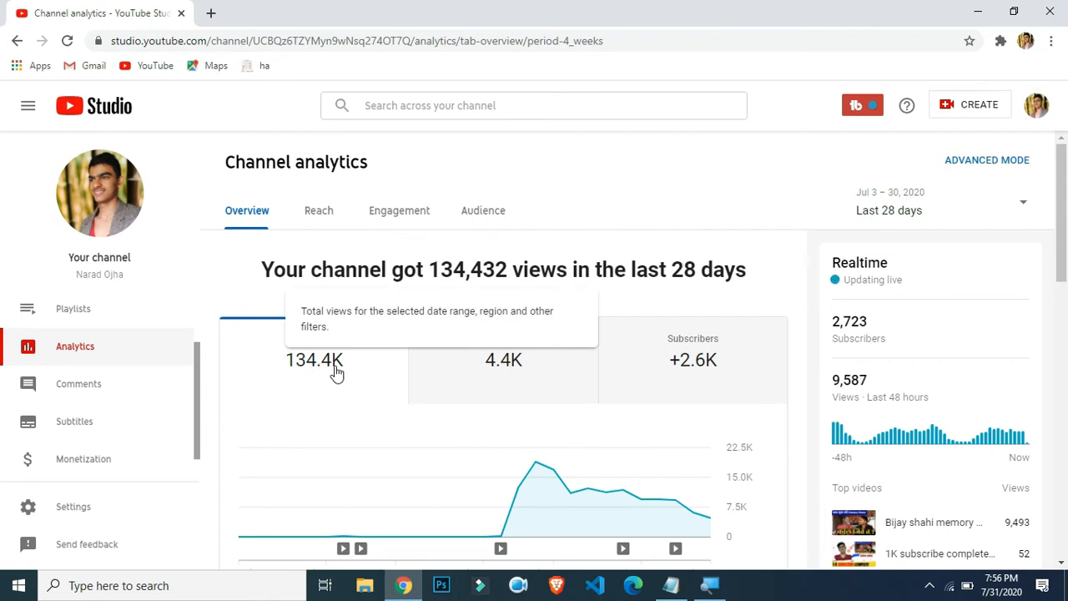
{"action": "mouse_move", "coordinate": [698, 362]}
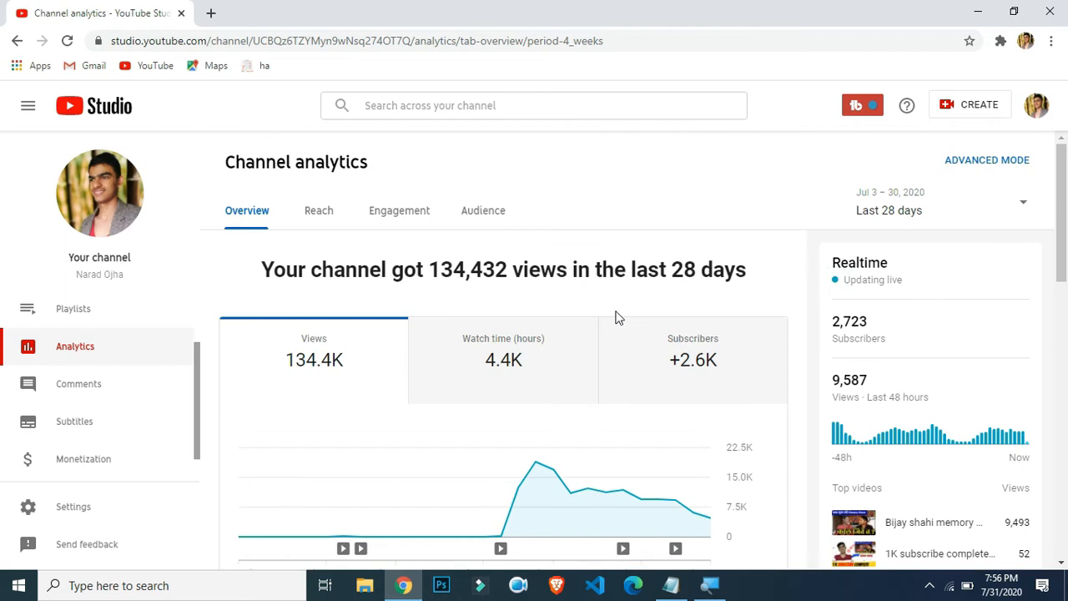
{"action": "scroll", "coordinate": [501, 359], "scroll_direction": "down", "scroll_amount": 1}
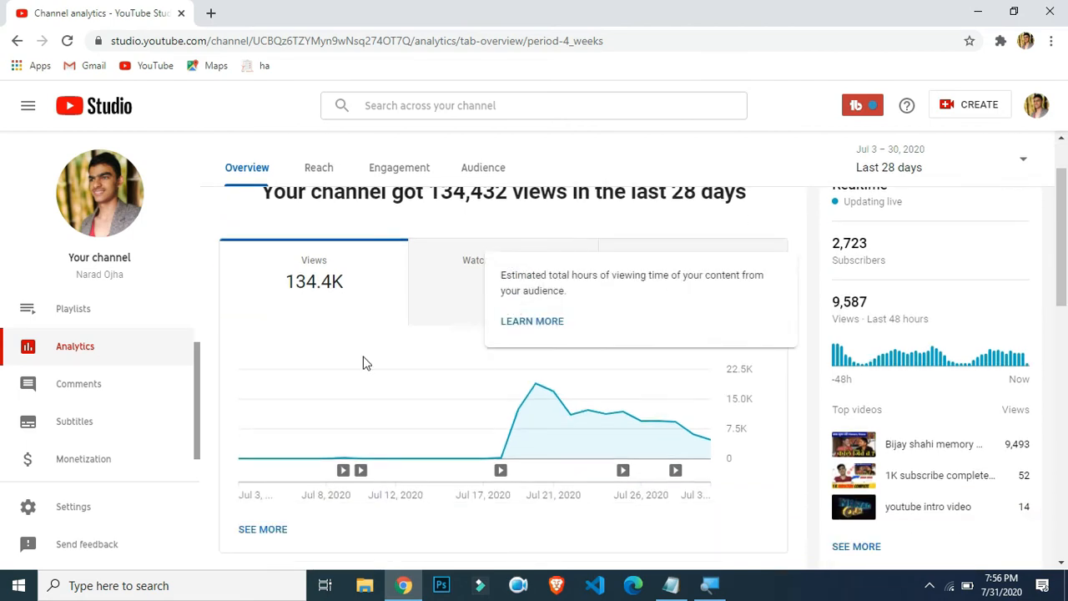
Open the channel's Monetization page and check whether the channel is eligible.
{"action": "left_click", "coordinate": [81, 462]}
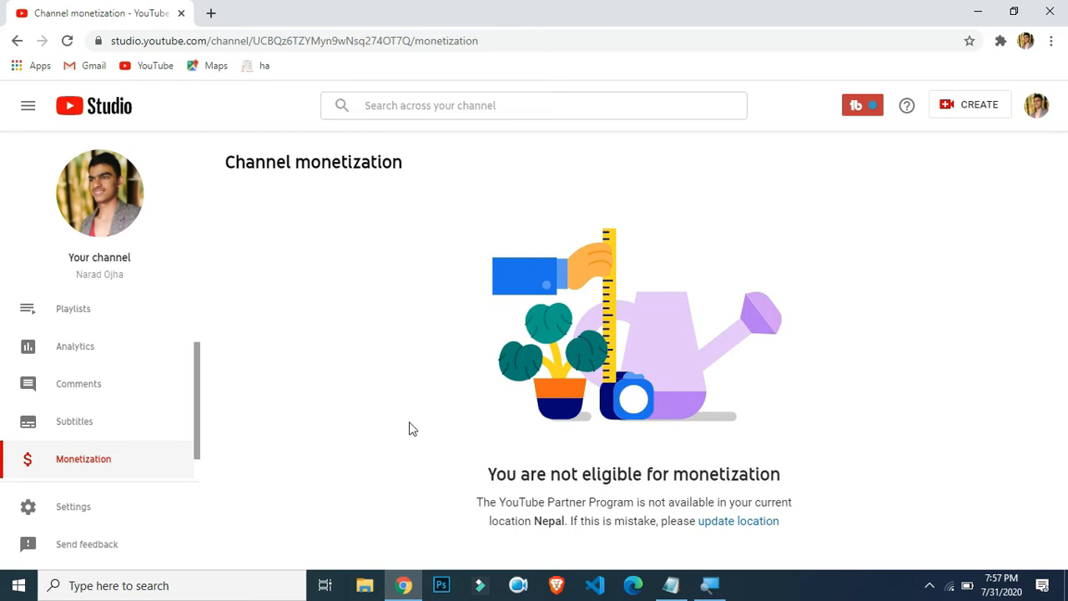
{"action": "scroll", "coordinate": [167, 430], "scroll_direction": "down", "scroll_amount": 1}
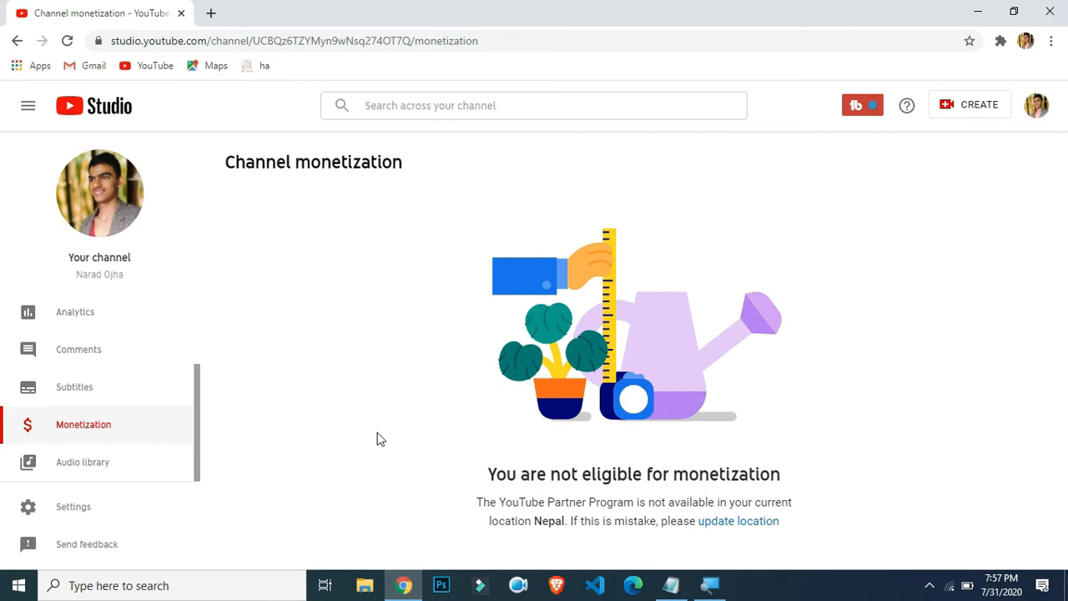
{"action": "scroll", "coordinate": [119, 395], "scroll_direction": "up", "scroll_amount": 2}
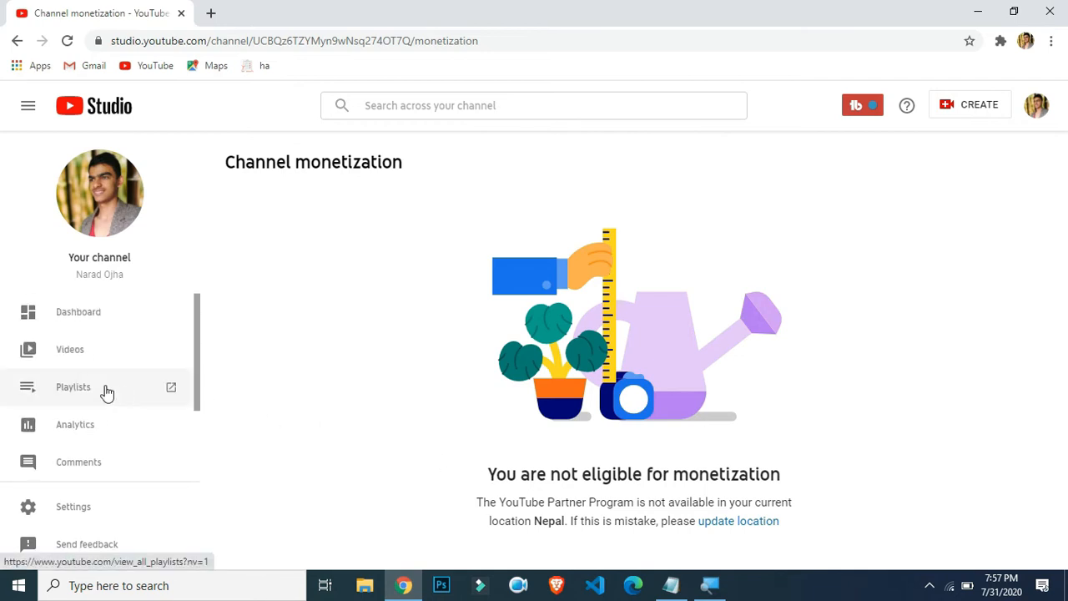
{"action": "scroll", "coordinate": [102, 393], "scroll_direction": "down", "scroll_amount": 1}
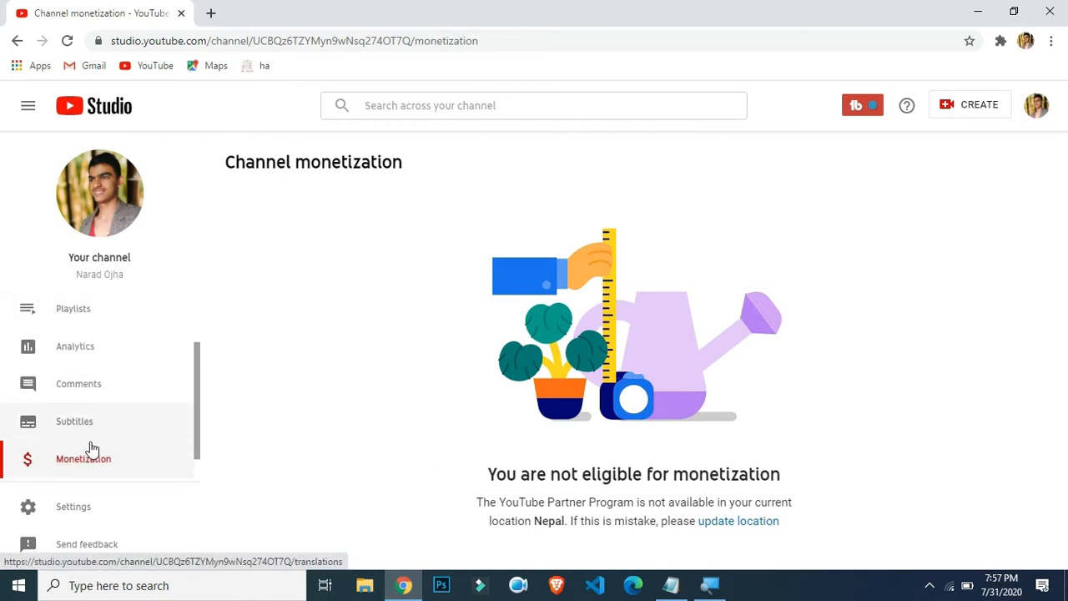
Change the channel's country to United States in the basic channel settings and save.
{"action": "left_click", "coordinate": [70, 508]}
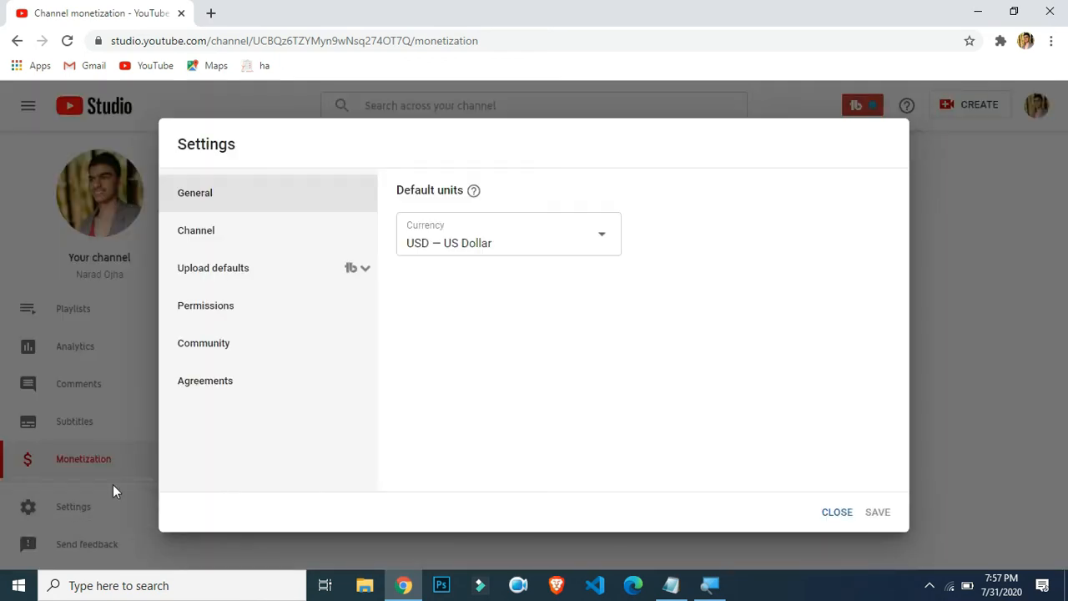
{"action": "left_click", "coordinate": [237, 234]}
{"action": "scroll", "coordinate": [543, 389], "scroll_direction": "down", "scroll_amount": 2}
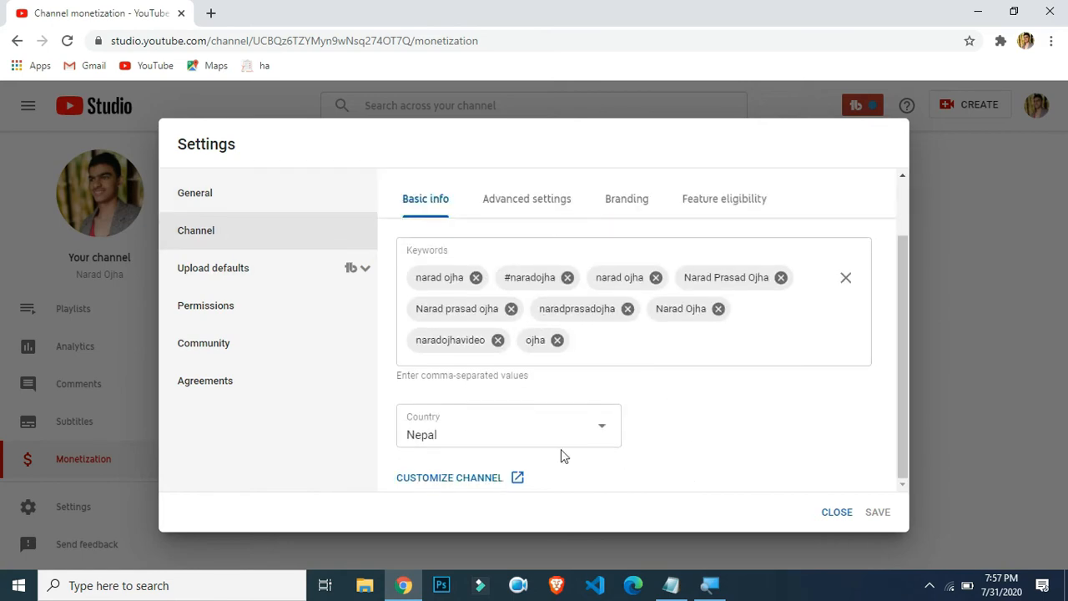
{"action": "left_click", "coordinate": [603, 431]}
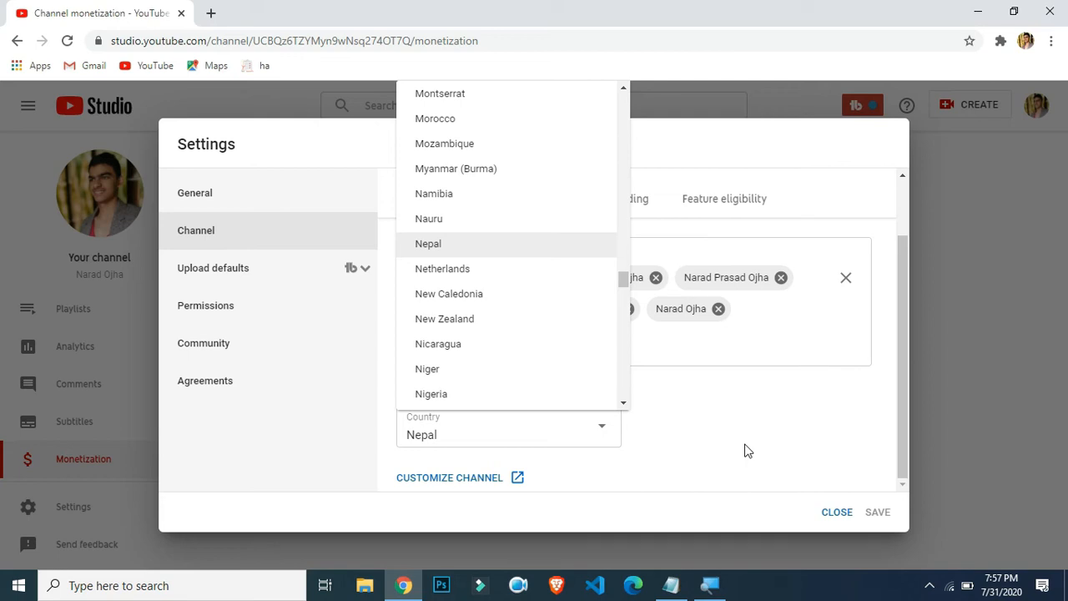
{"action": "key", "text": "u"}
{"action": "key", "text": "n"}
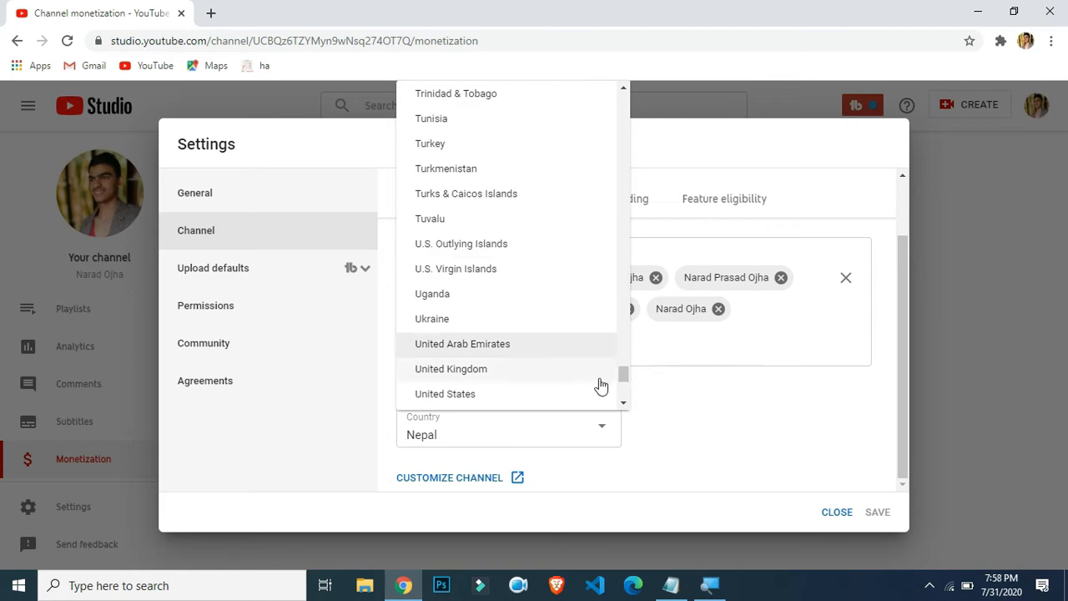
{"action": "left_click", "coordinate": [509, 399]}
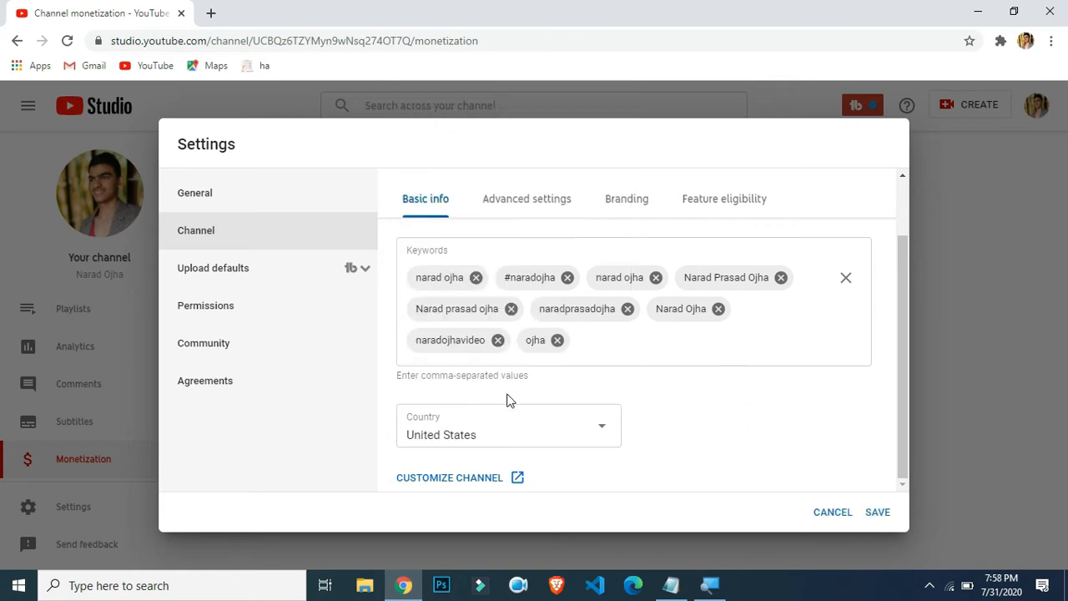
{"action": "left_click", "coordinate": [878, 512]}
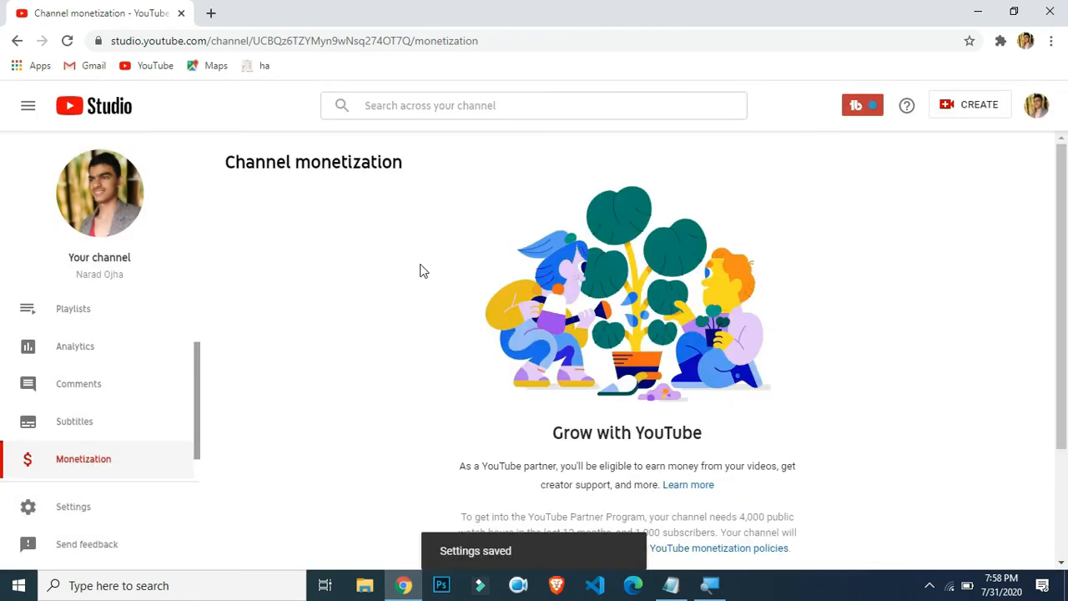
Check the subscriber and public watch hour requirements, and start the YouTube Partner Program application.
{"action": "scroll", "coordinate": [421, 270], "scroll_direction": "down", "scroll_amount": 2}
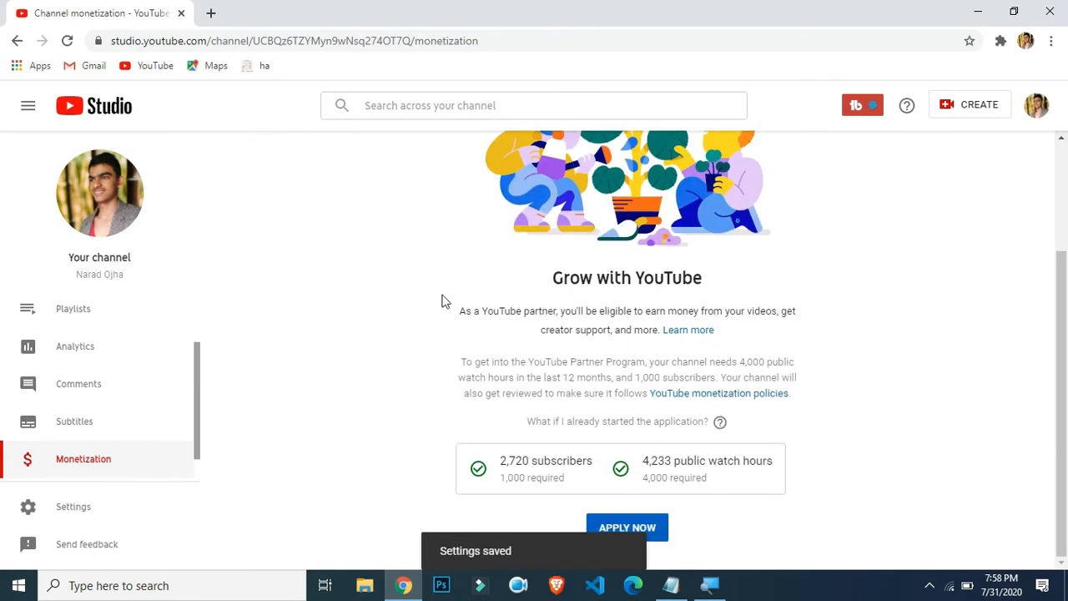
{"action": "double_click", "coordinate": [502, 460]}
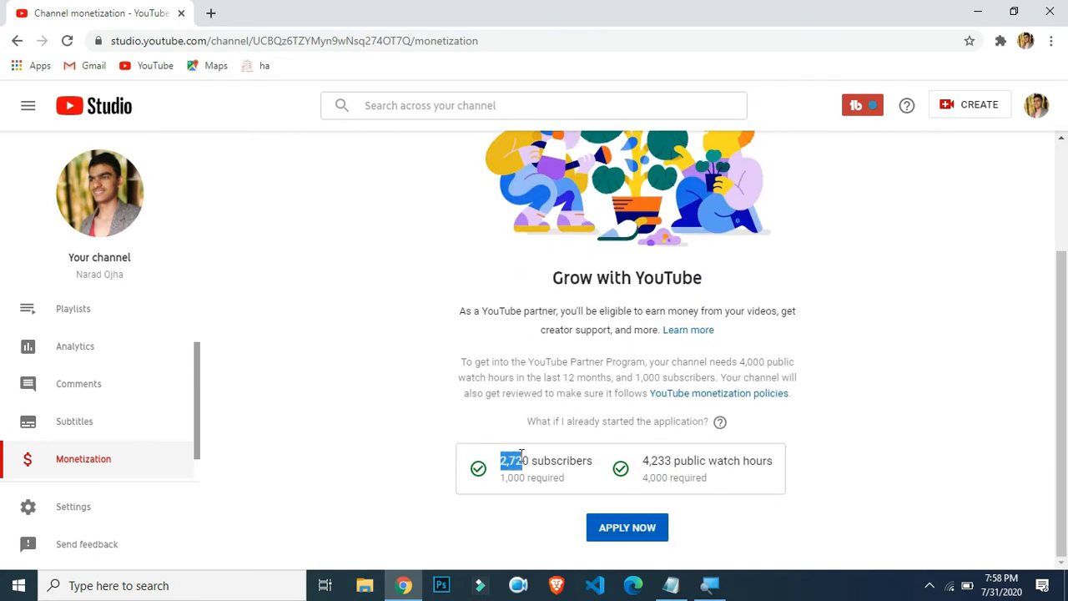
{"action": "left_click", "coordinate": [504, 460]}
{"action": "left_click", "coordinate": [649, 539]}
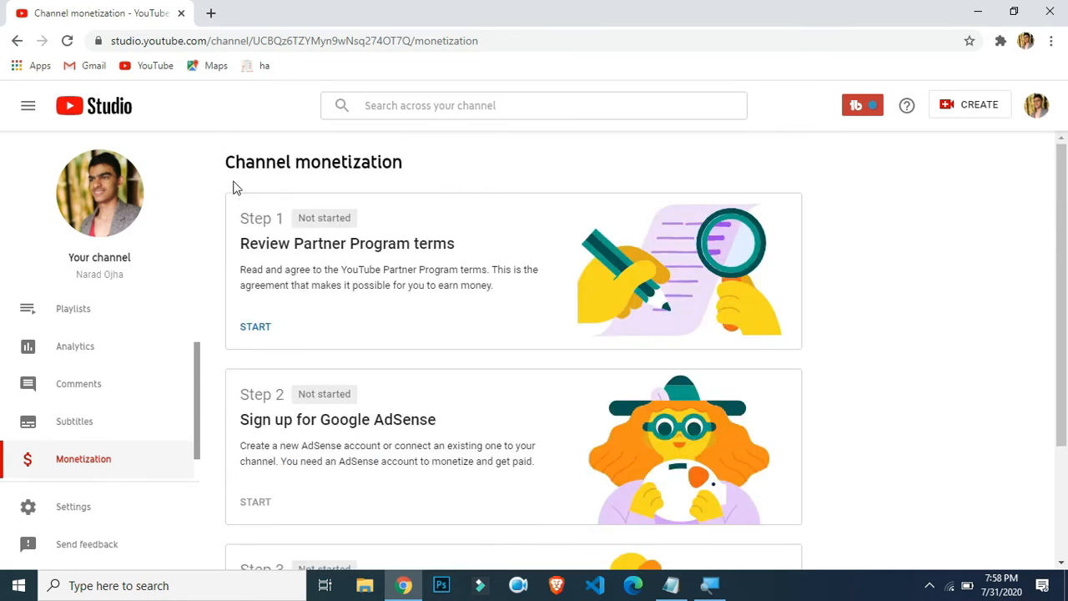
Review and accept the YouTube Partner Program terms in Step 1 of the application.
{"action": "left_click_drag", "start_coordinate": [240, 215], "coordinate": [292, 230]}
{"action": "left_click", "coordinate": [260, 328]}
{"action": "scroll", "coordinate": [505, 351], "scroll_direction": "down", "scroll_amount": 10}
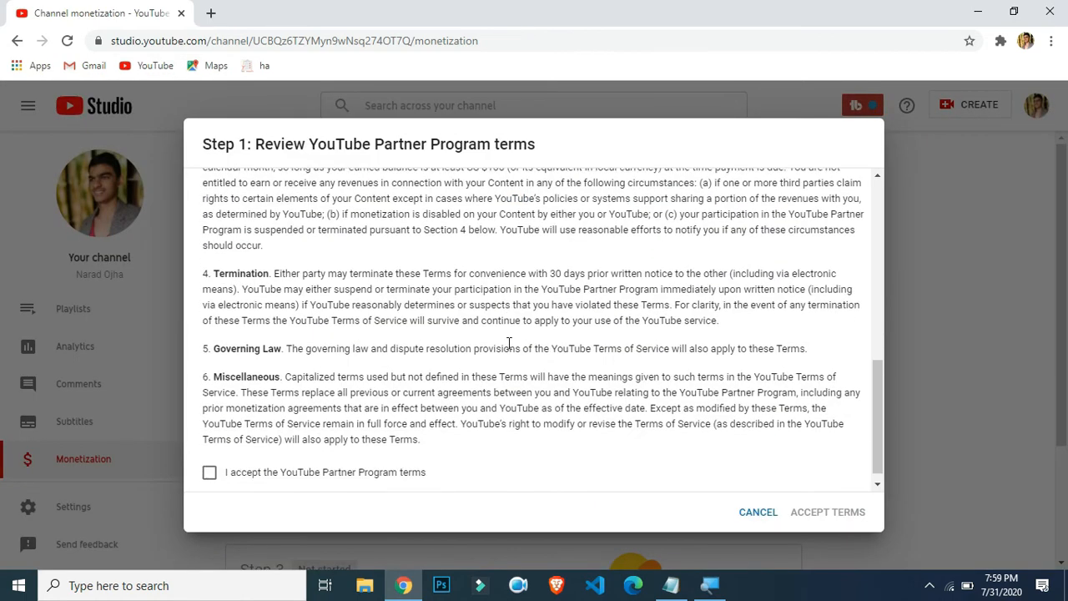
{"action": "left_click", "coordinate": [210, 461]}
{"action": "left_click", "coordinate": [210, 461]}
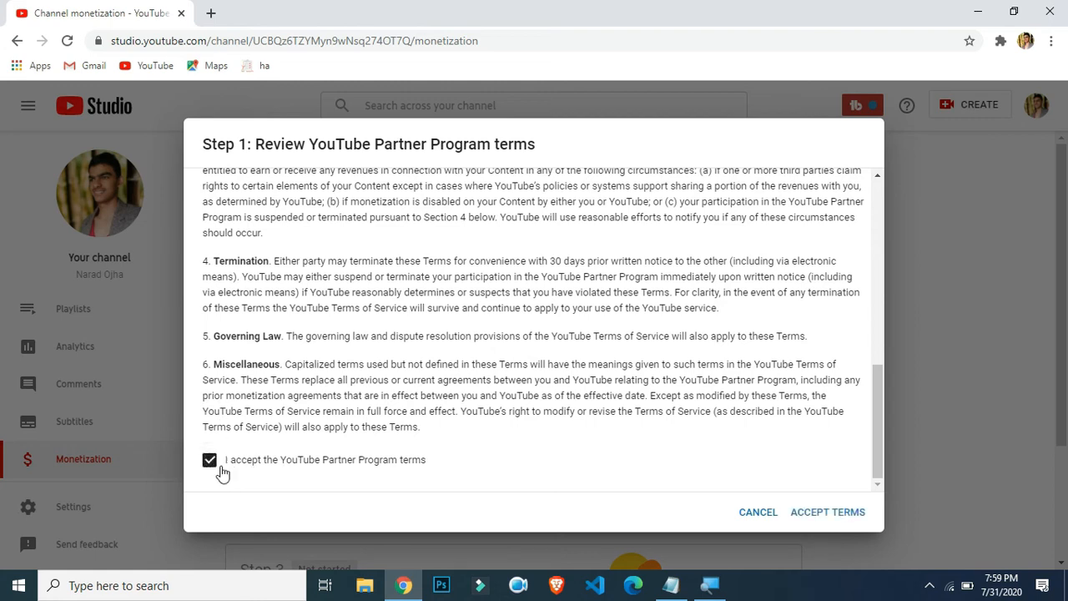
{"action": "left_click", "coordinate": [831, 512]}
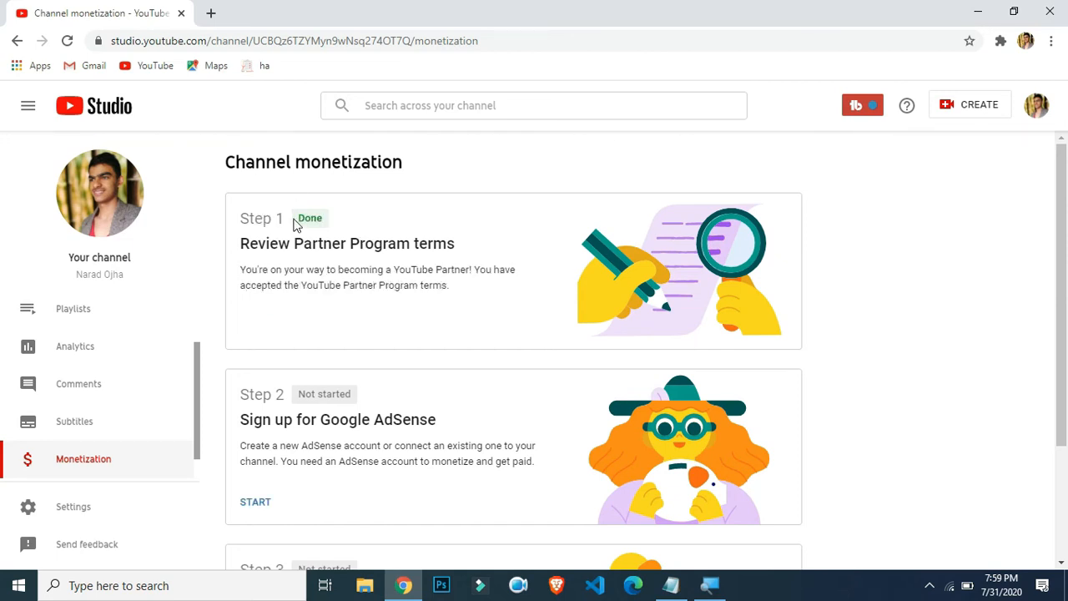
Start the Step 2 AdSense sign-up with "No, I don't have an existing account" and choose the first listed Google account.
{"action": "scroll", "coordinate": [411, 300], "scroll_direction": "down", "scroll_amount": 2}
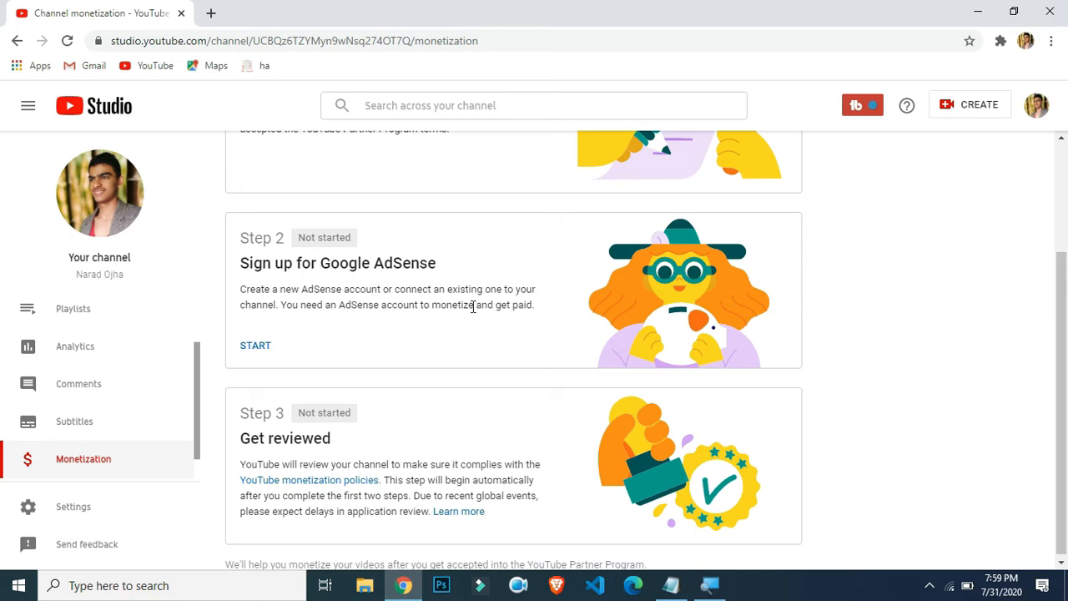
{"action": "left_click", "coordinate": [263, 353]}
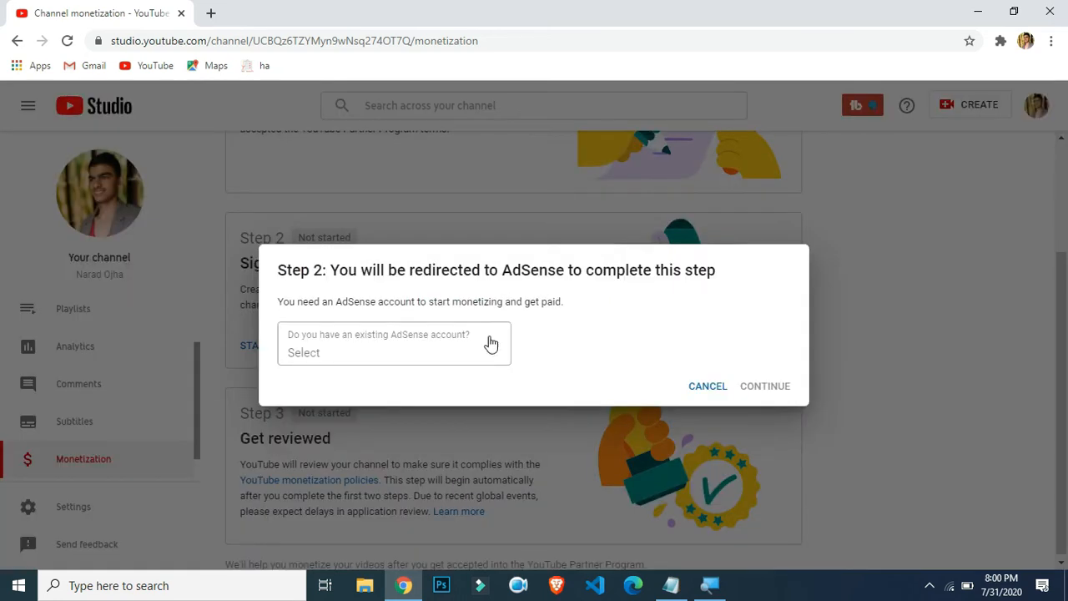
{"action": "left_click", "coordinate": [479, 343]}
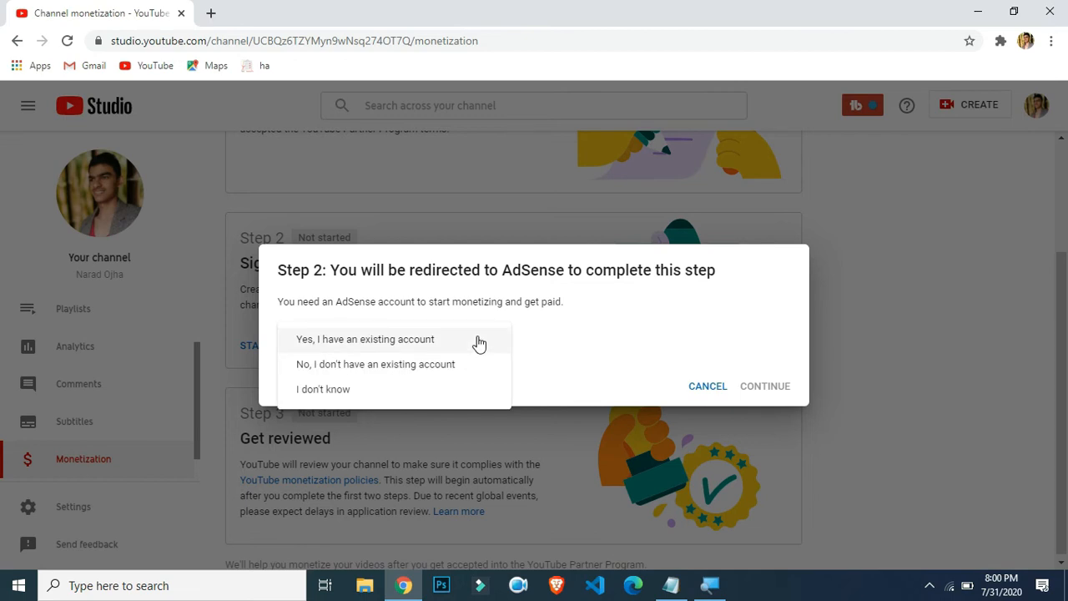
{"action": "left_click", "coordinate": [363, 376]}
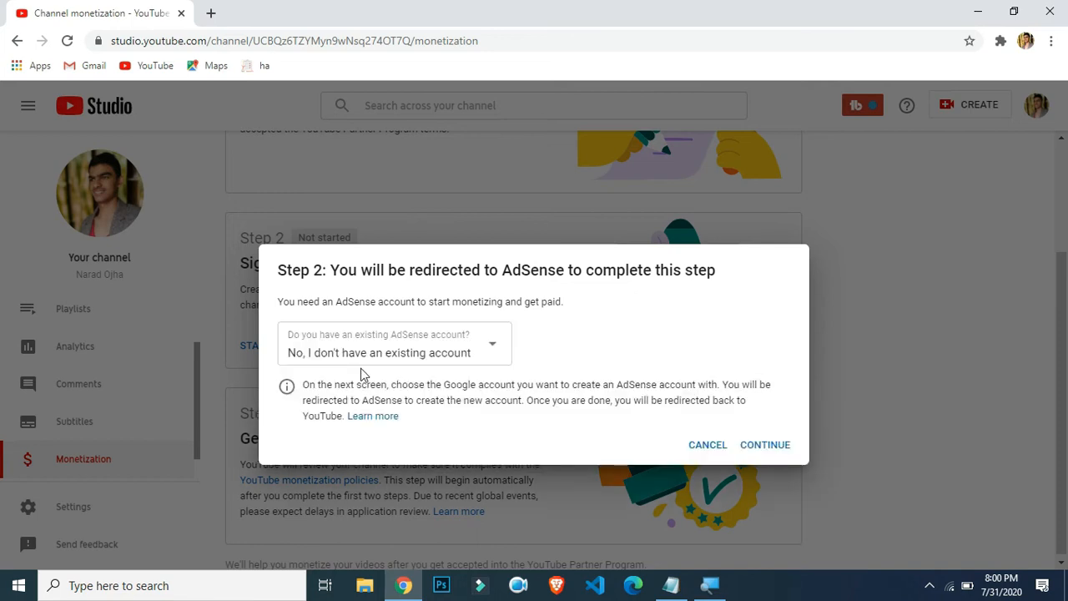
{"action": "left_click", "coordinate": [783, 454]}
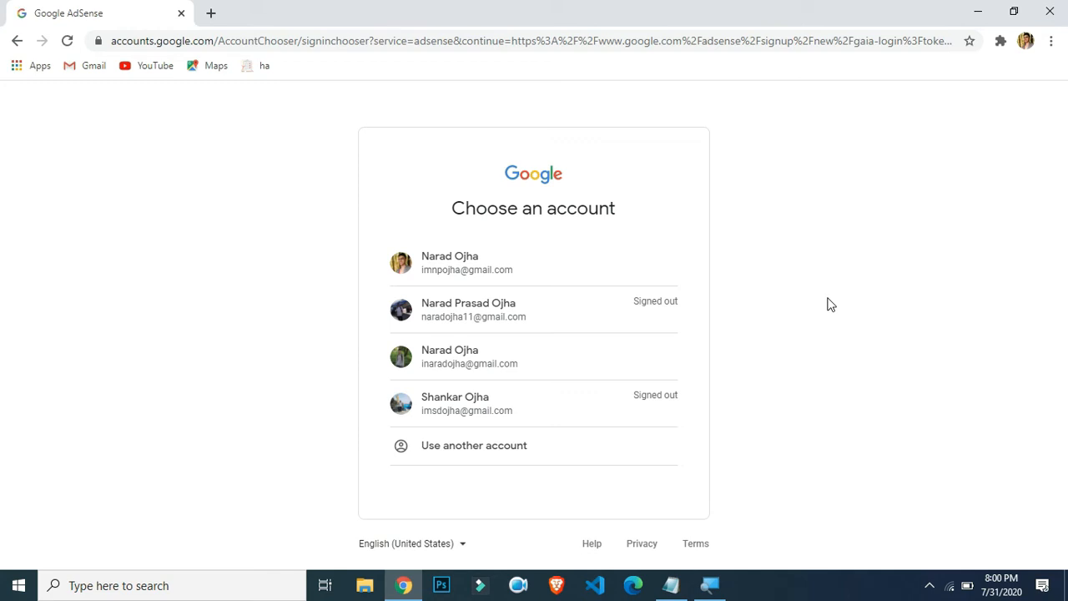
{"action": "left_click", "coordinate": [462, 275]}
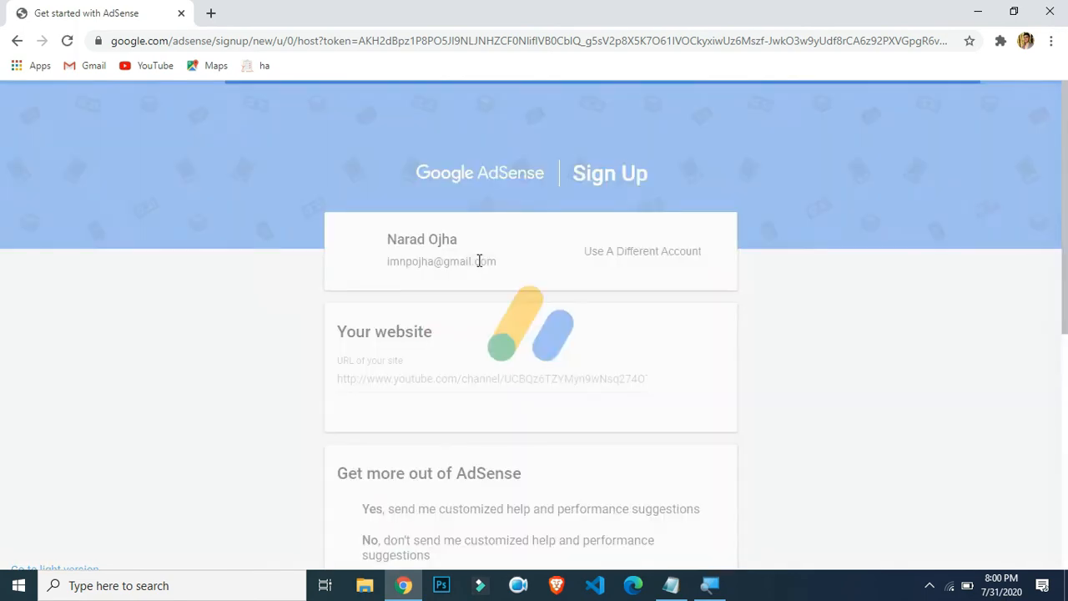
Opt in to customized help and performance suggestions in the AdSense sign-up form.
{"action": "scroll", "coordinate": [351, 281], "scroll_direction": "down", "scroll_amount": 2}
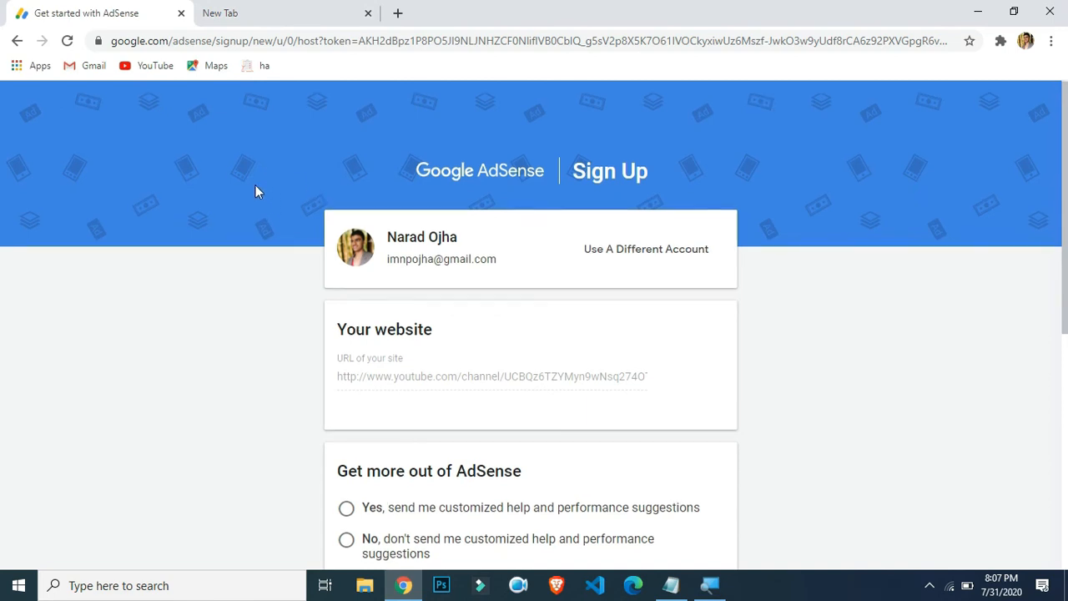
{"action": "scroll", "coordinate": [257, 192], "scroll_direction": "down", "scroll_amount": 2}
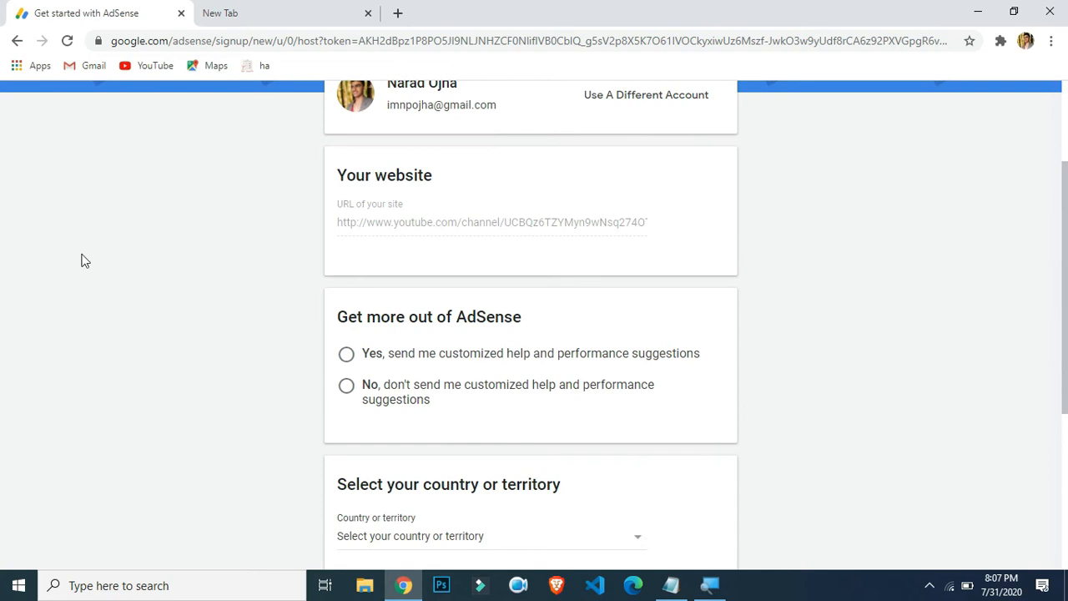
{"action": "scroll", "coordinate": [82, 260], "scroll_direction": "up", "scroll_amount": 2}
{"action": "scroll", "coordinate": [83, 260], "scroll_direction": "down", "scroll_amount": 3}
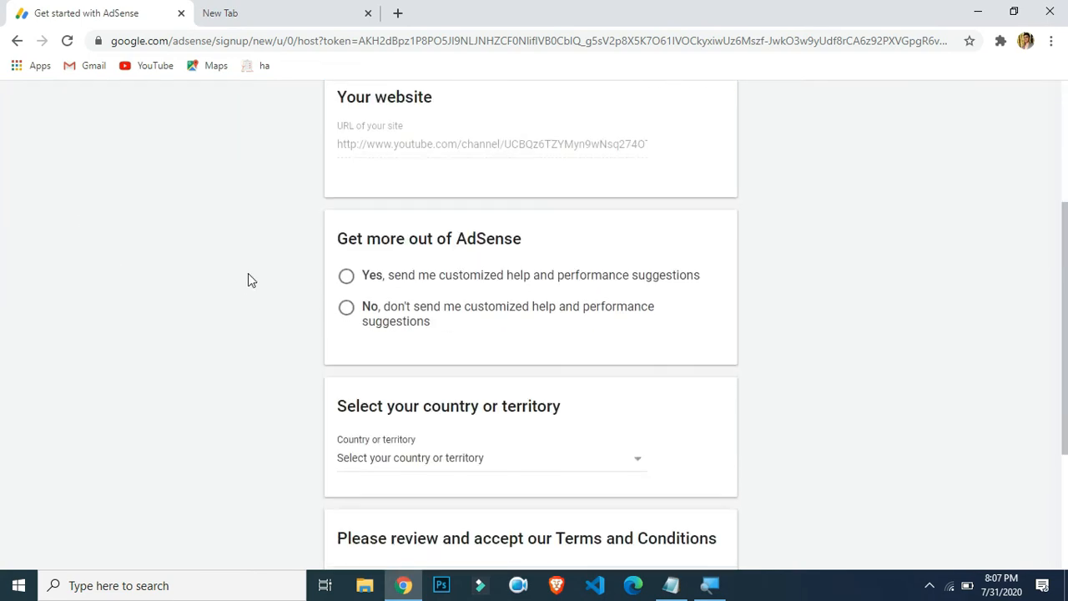
{"action": "left_click", "coordinate": [348, 277]}
{"action": "scroll", "coordinate": [269, 298], "scroll_direction": "down", "scroll_amount": 1}
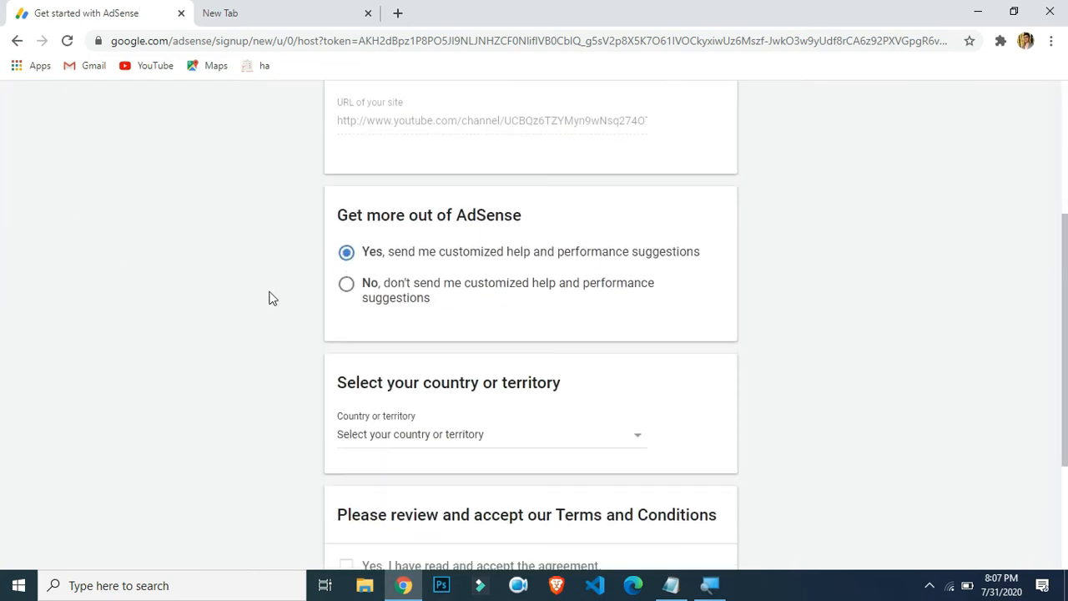
Select Nepal as the country or territory for the AdSense account.
{"action": "left_click", "coordinate": [530, 390]}
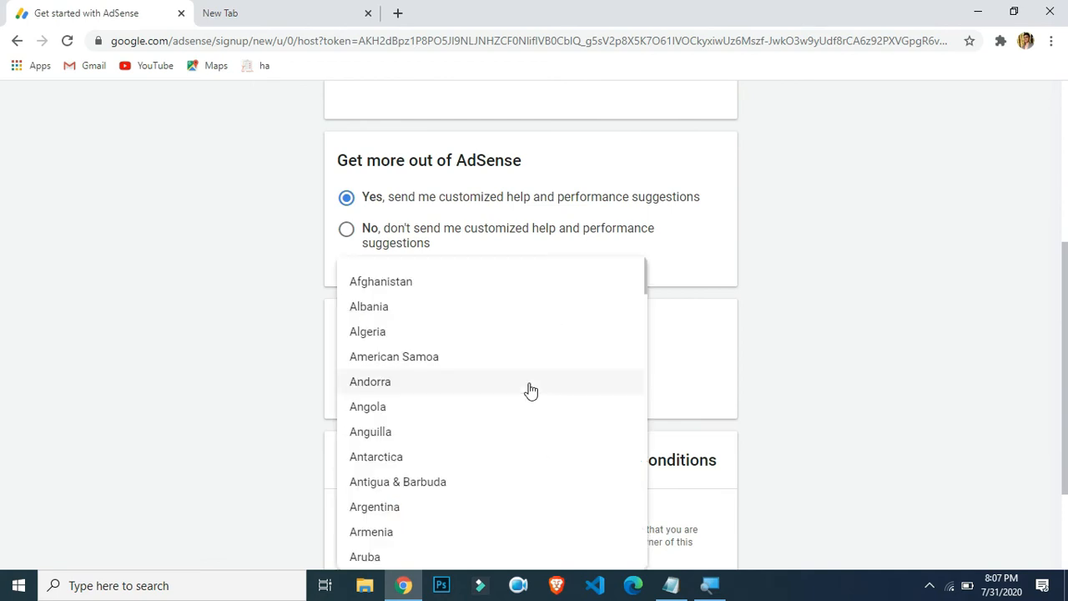
{"action": "scroll", "coordinate": [453, 381], "scroll_direction": "down", "scroll_amount": 3}
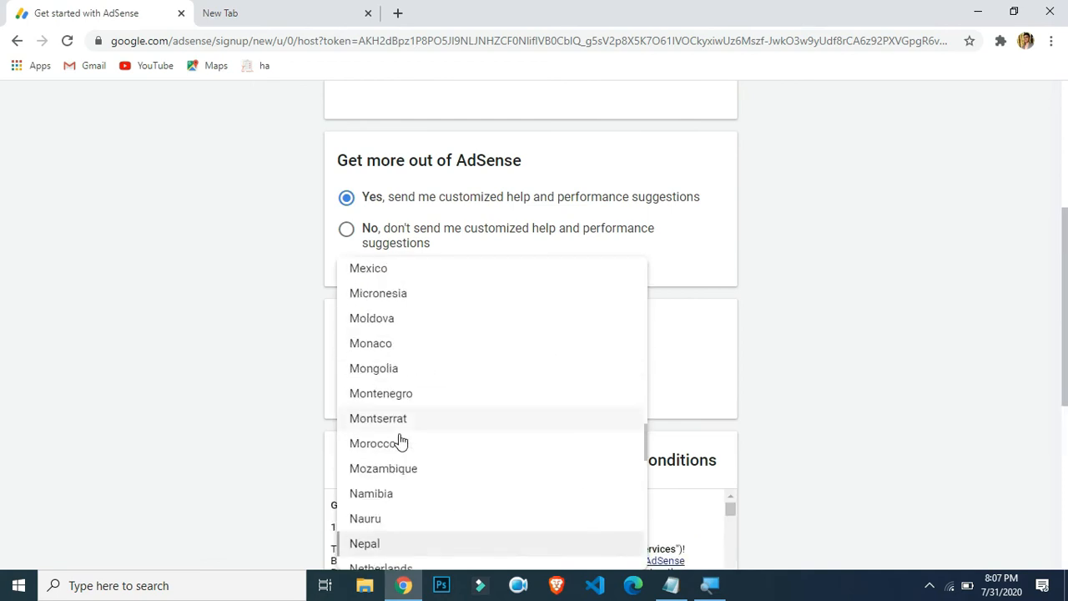
{"action": "scroll", "coordinate": [401, 441], "scroll_direction": "up", "scroll_amount": 5}
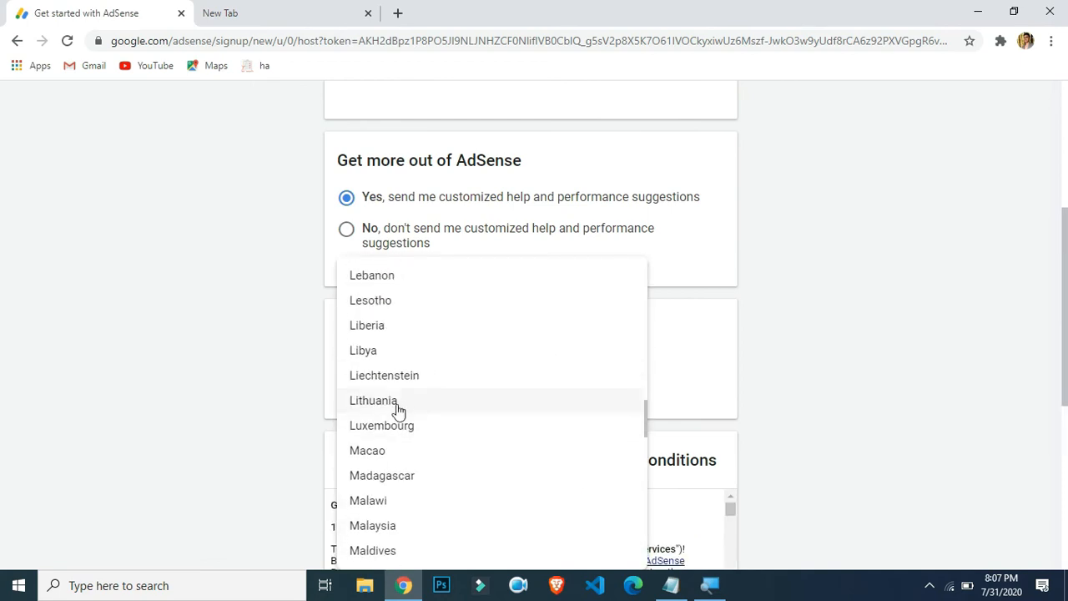
{"action": "scroll", "coordinate": [398, 404], "scroll_direction": "down", "scroll_amount": 4}
{"action": "scroll", "coordinate": [398, 404], "scroll_direction": "down", "scroll_amount": 1}
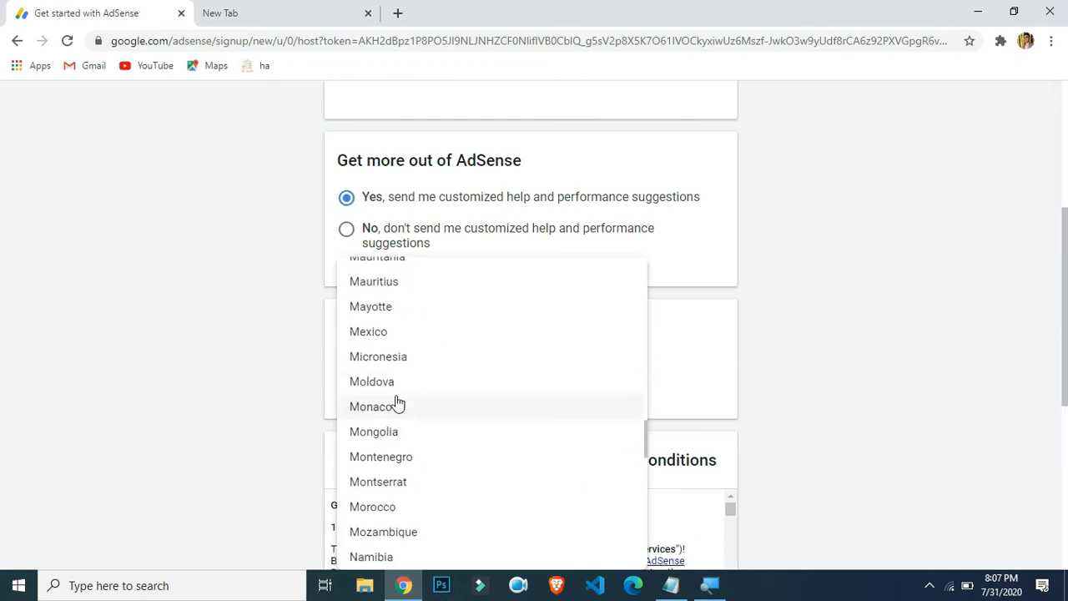
{"action": "scroll", "coordinate": [395, 464], "scroll_direction": "down", "scroll_amount": 2}
{"action": "left_click", "coordinate": [381, 451]}
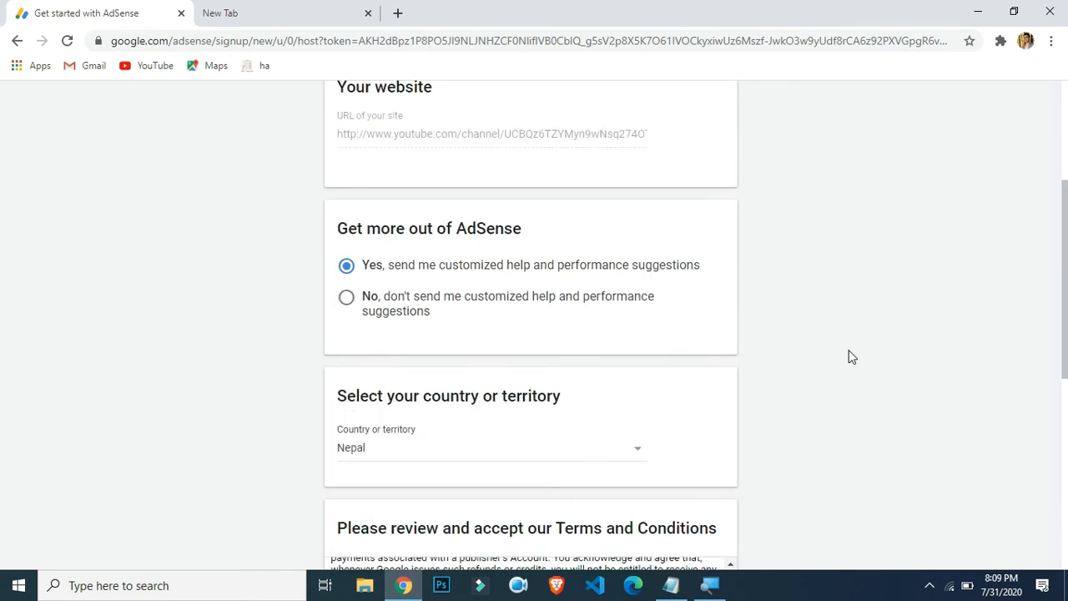
Review and accept the AdSense Terms and Conditions, and create the account.
{"action": "scroll", "coordinate": [846, 302], "scroll_direction": "down", "scroll_amount": 5}
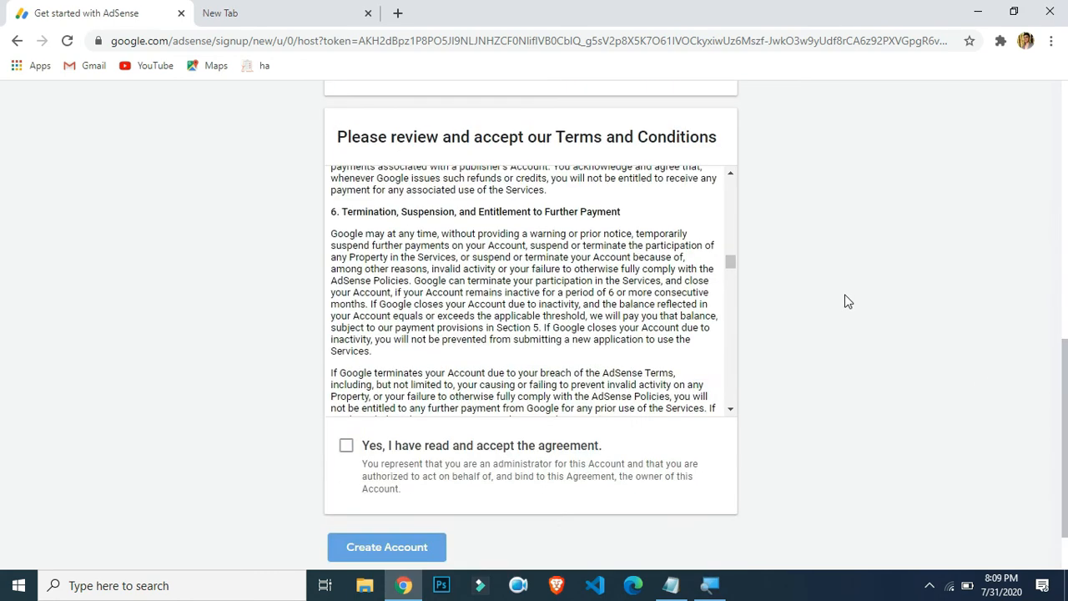
{"action": "left_click", "coordinate": [344, 450]}
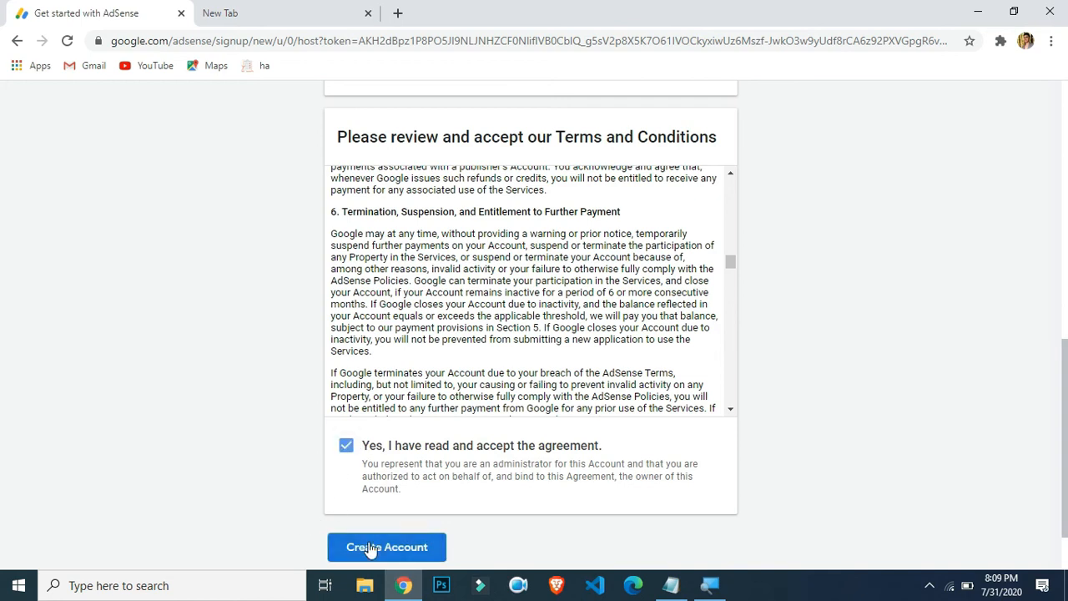
{"action": "scroll", "coordinate": [476, 306], "scroll_direction": "up", "scroll_amount": 5}
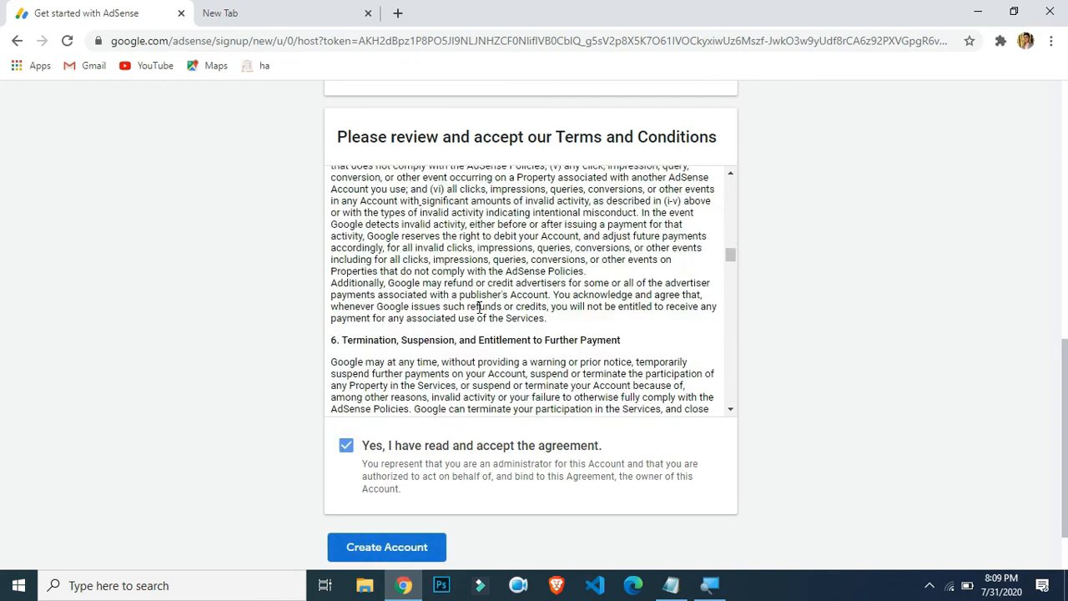
{"action": "scroll", "coordinate": [456, 268], "scroll_direction": "down", "scroll_amount": 2}
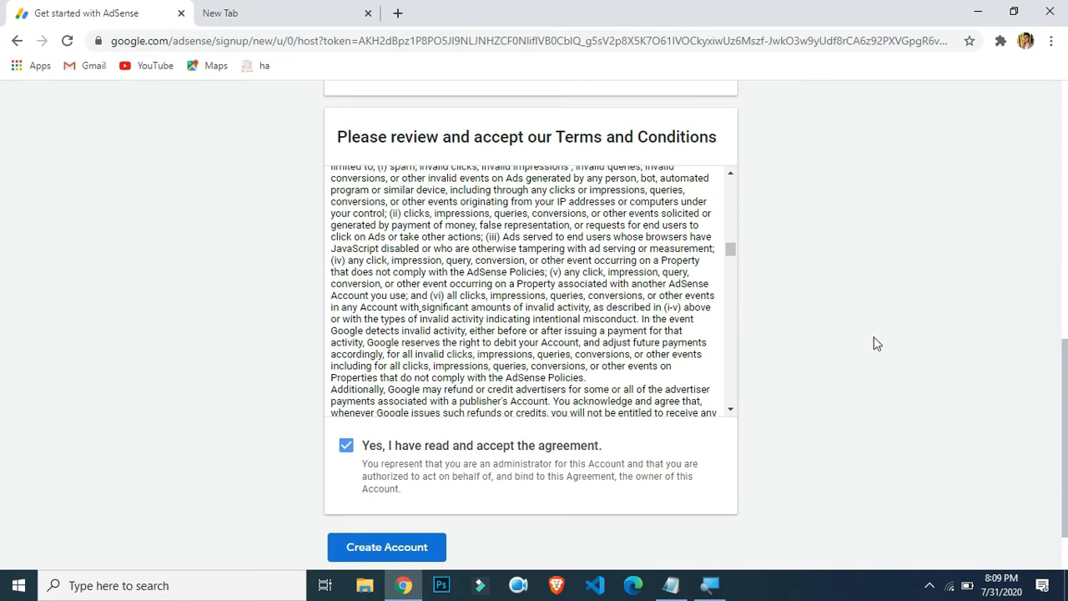
{"action": "scroll", "coordinate": [876, 344], "scroll_direction": "down", "scroll_amount": 2}
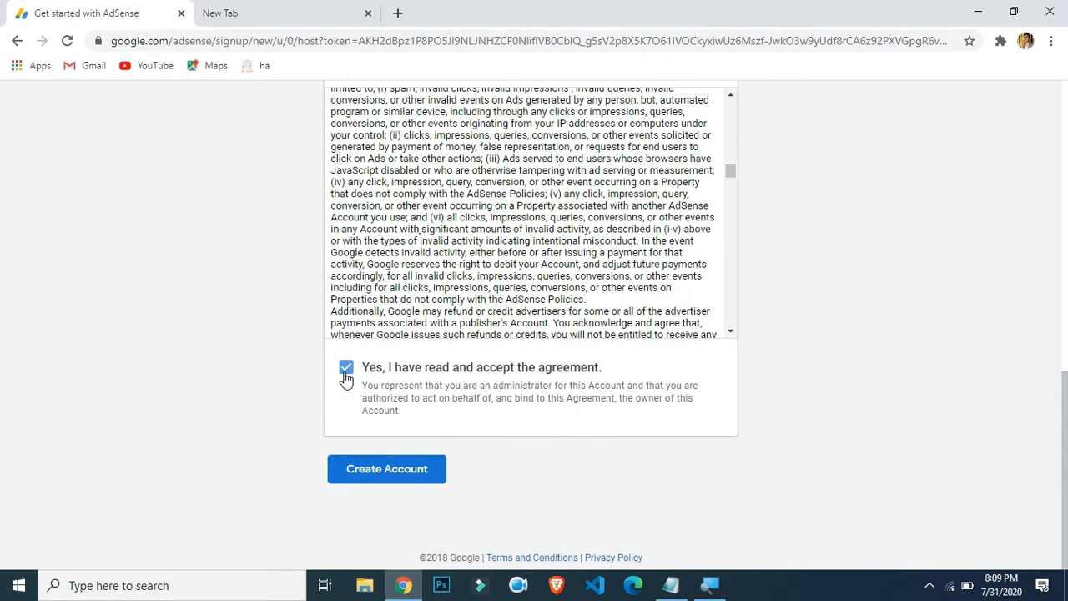
{"action": "left_click", "coordinate": [389, 473]}
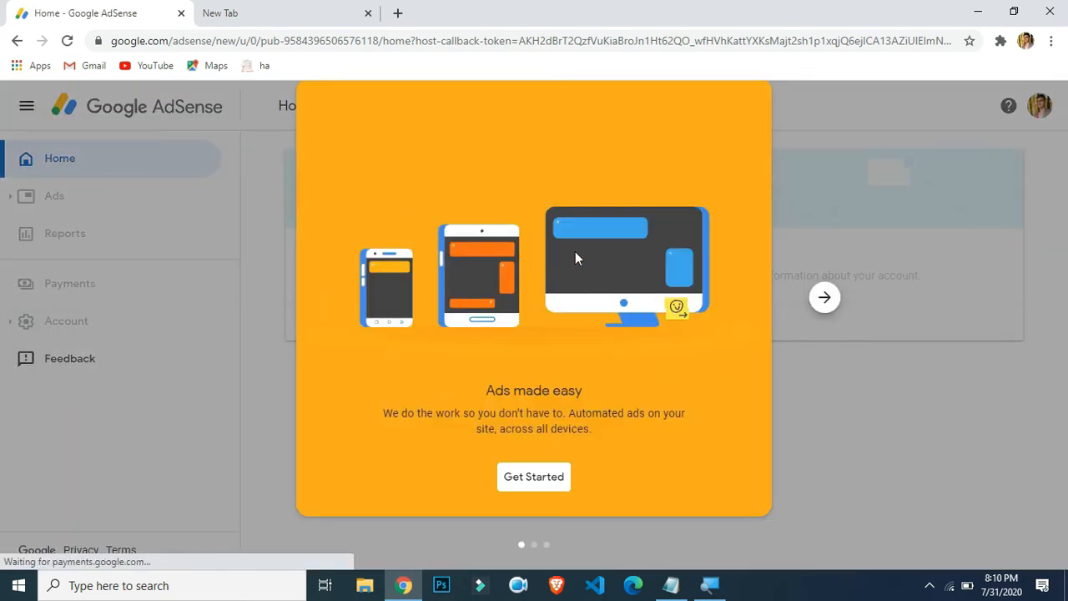
Get started from the "Ads made easy" introduction and look over the payment address details form.
{"action": "left_click", "coordinate": [542, 482]}
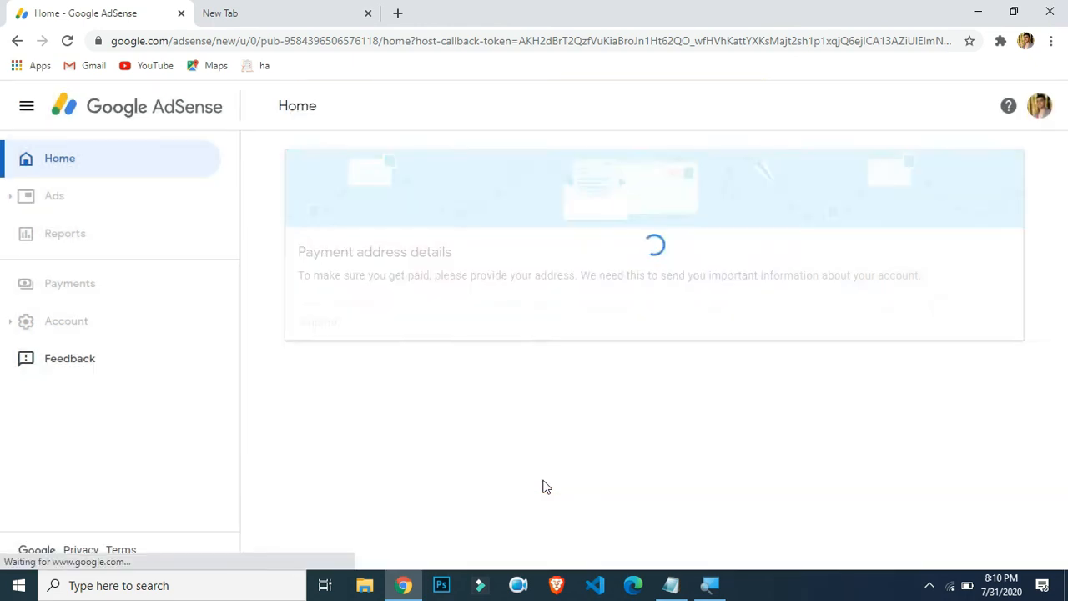
{"action": "scroll", "coordinate": [572, 380], "scroll_direction": "down", "scroll_amount": 2}
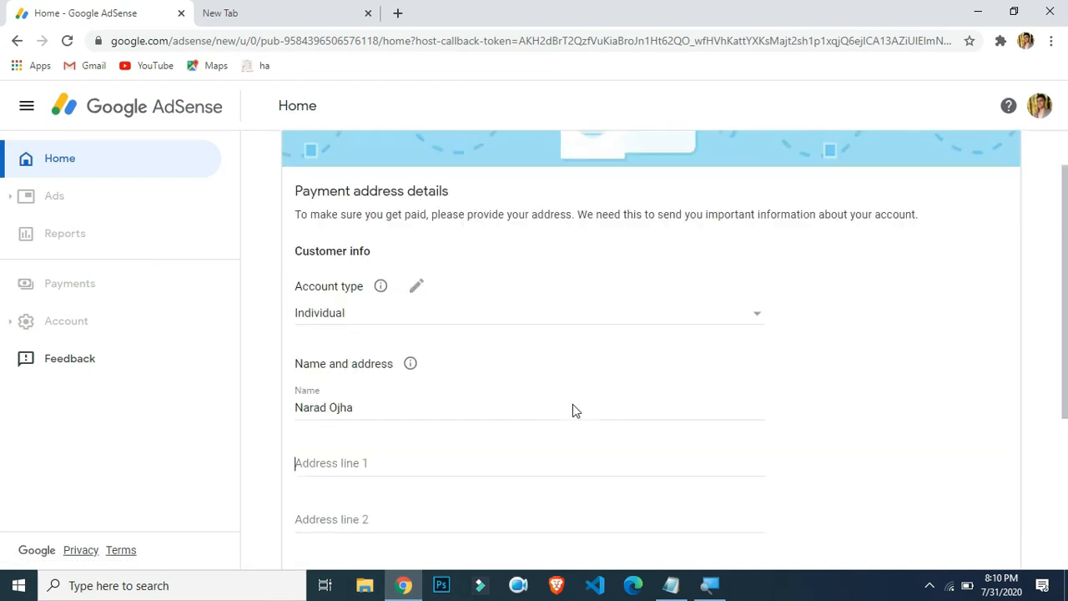
{"action": "scroll", "coordinate": [573, 431], "scroll_direction": "up", "scroll_amount": 1}
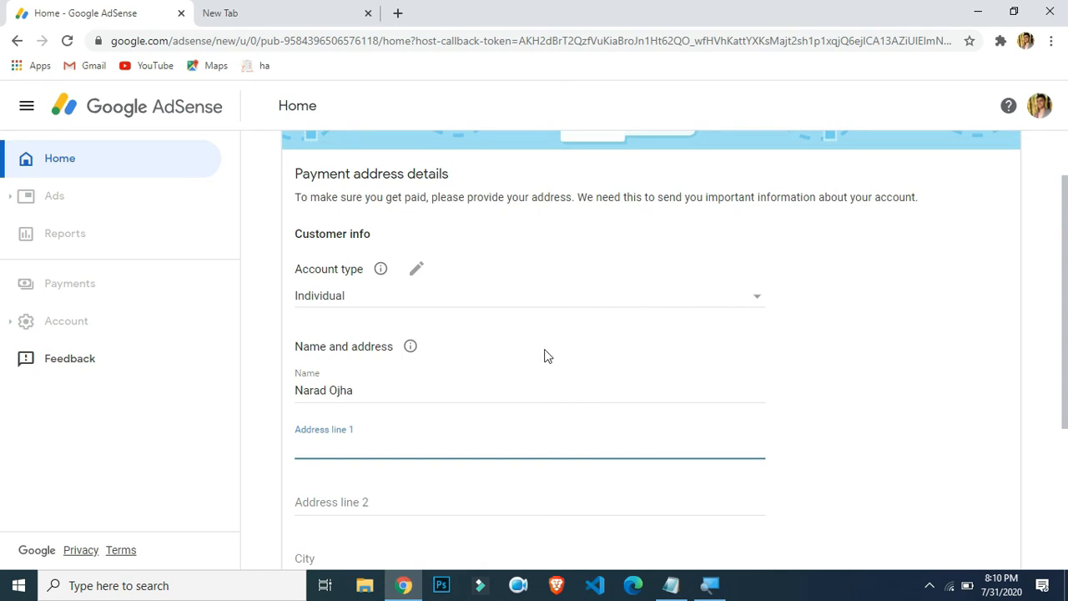
{"action": "scroll", "coordinate": [911, 363], "scroll_direction": "down", "scroll_amount": 1}
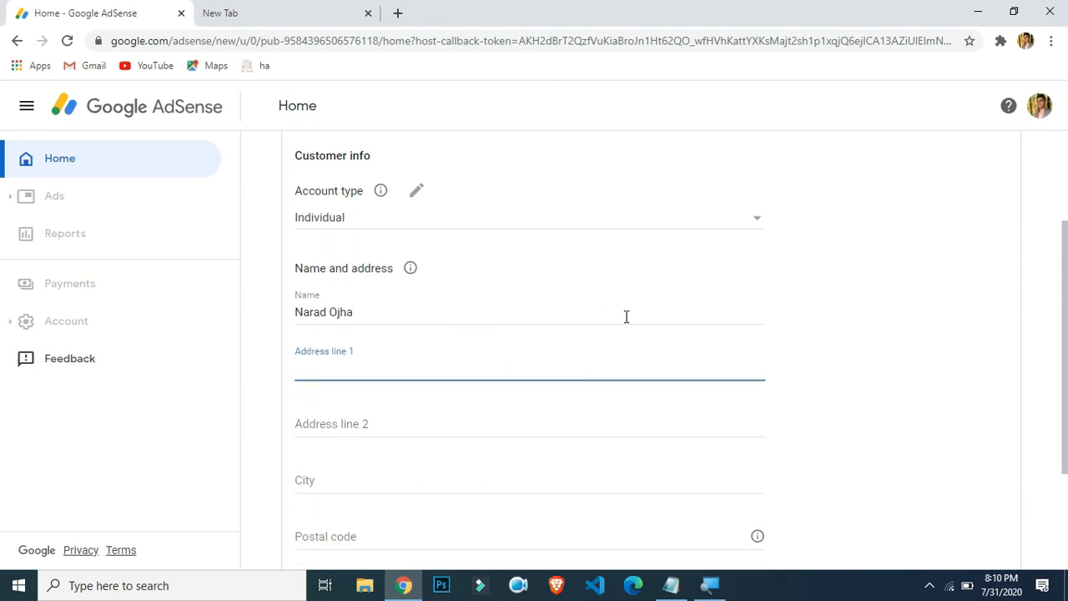
Copy the full postal address from the untitled Notepad note and paste it into Address line 1 of the AdSense payment form.
{"action": "left_click", "coordinate": [342, 368]}
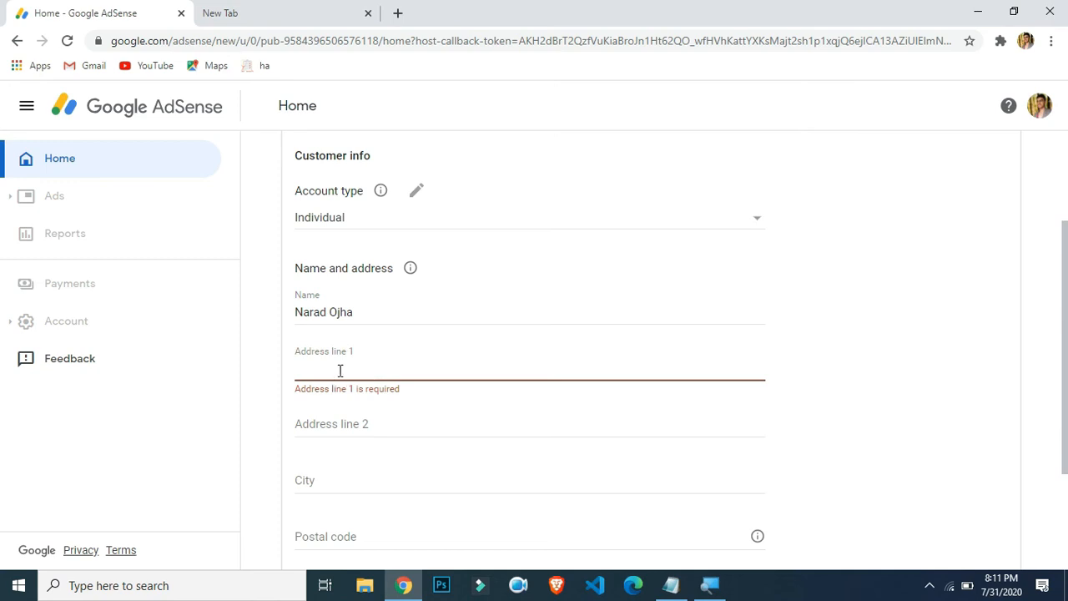
{"action": "left_click", "coordinate": [671, 584]}
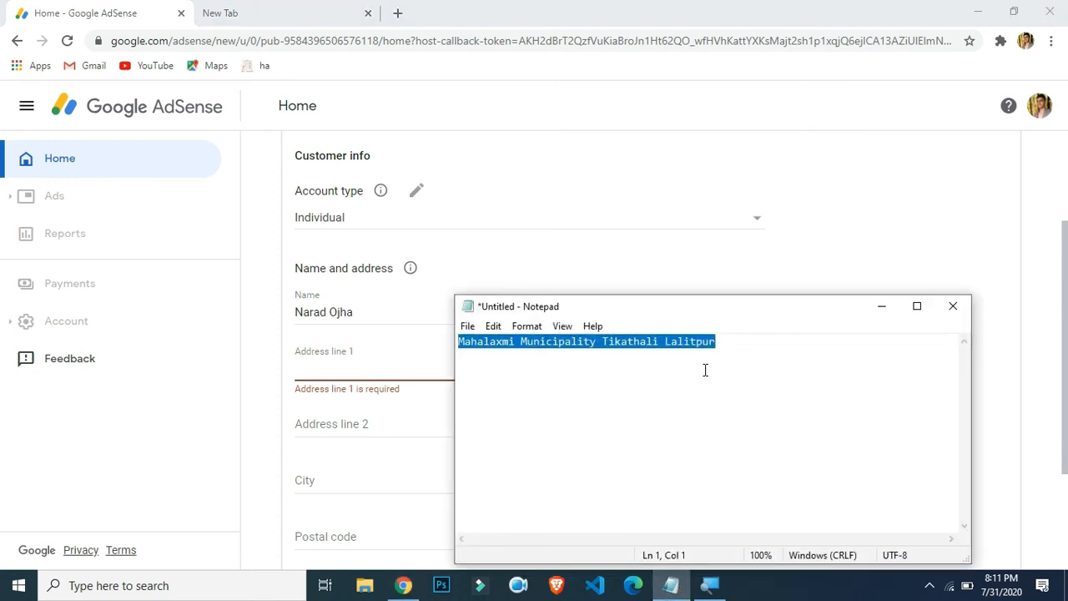
{"action": "left_click", "coordinate": [680, 349]}
{"action": "left_click", "coordinate": [704, 346]}
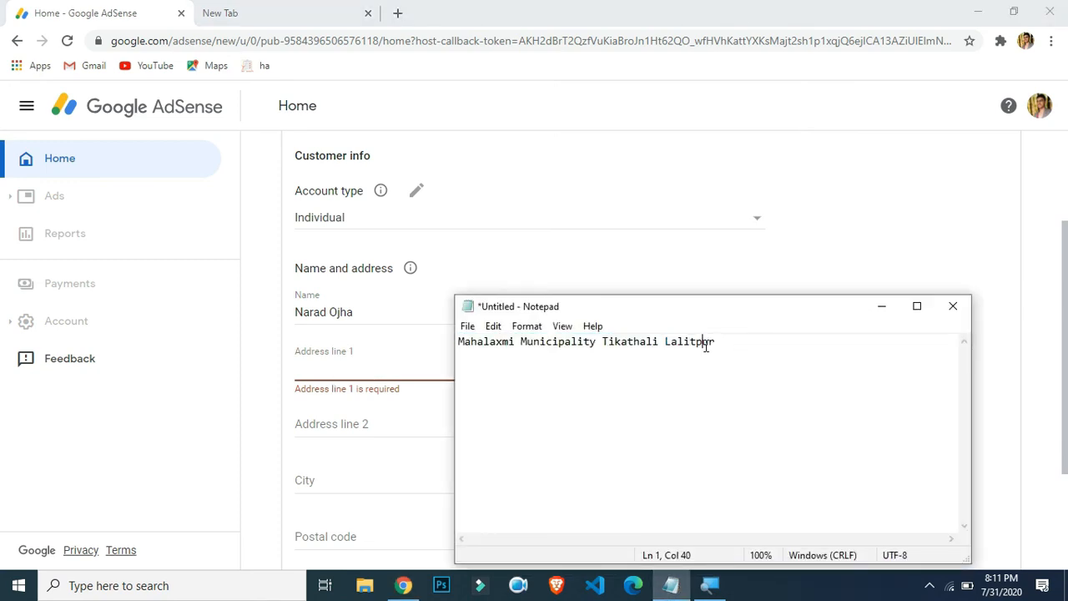
{"action": "key", "text": "ctrl+a"}
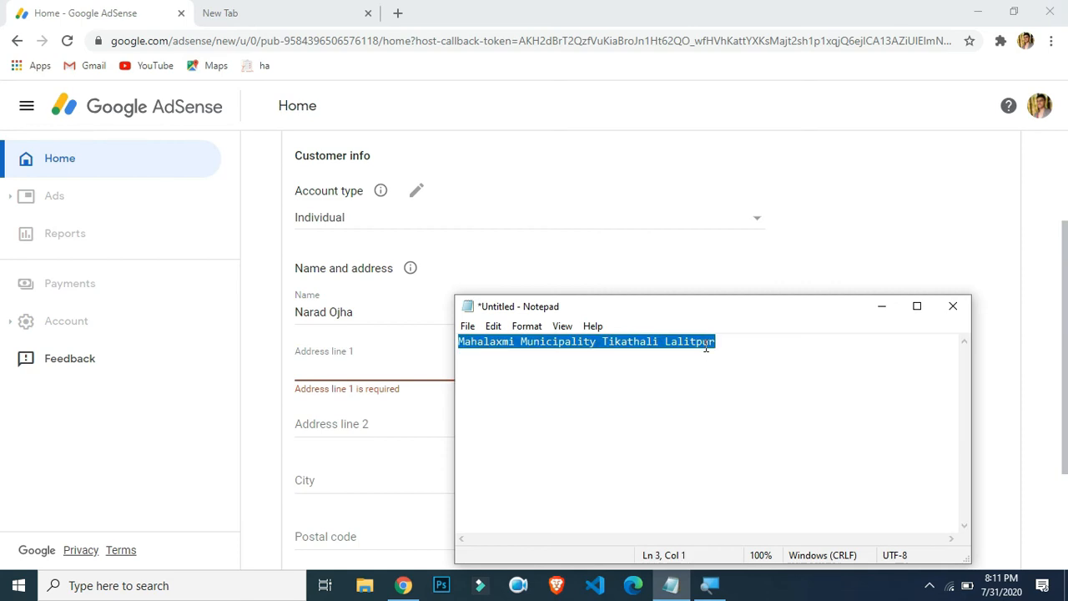
{"action": "right_click", "coordinate": [706, 346]}
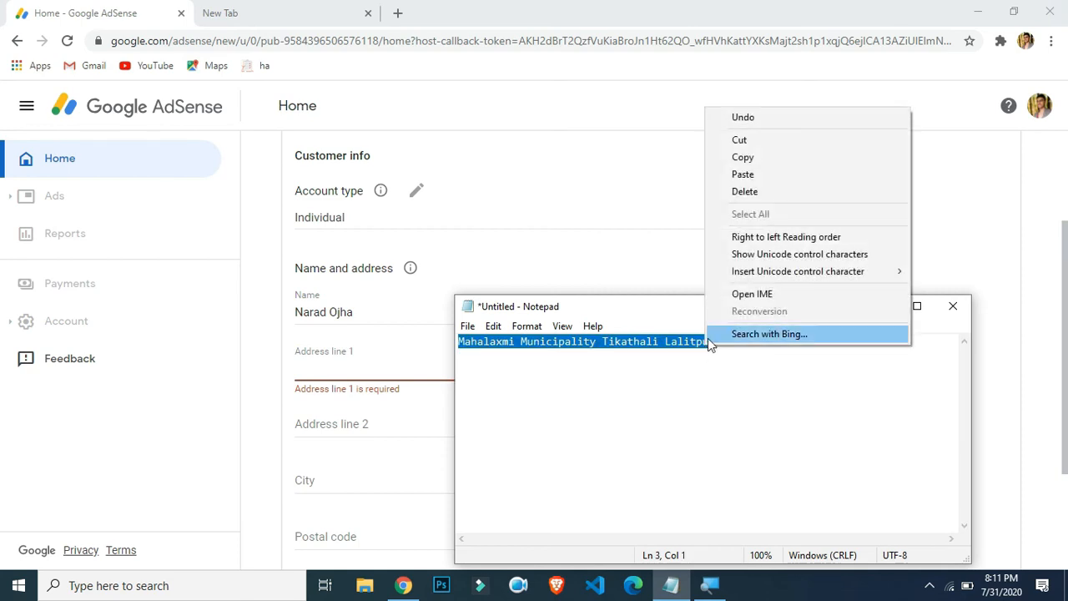
{"action": "left_click", "coordinate": [755, 167]}
{"action": "left_click", "coordinate": [877, 308]}
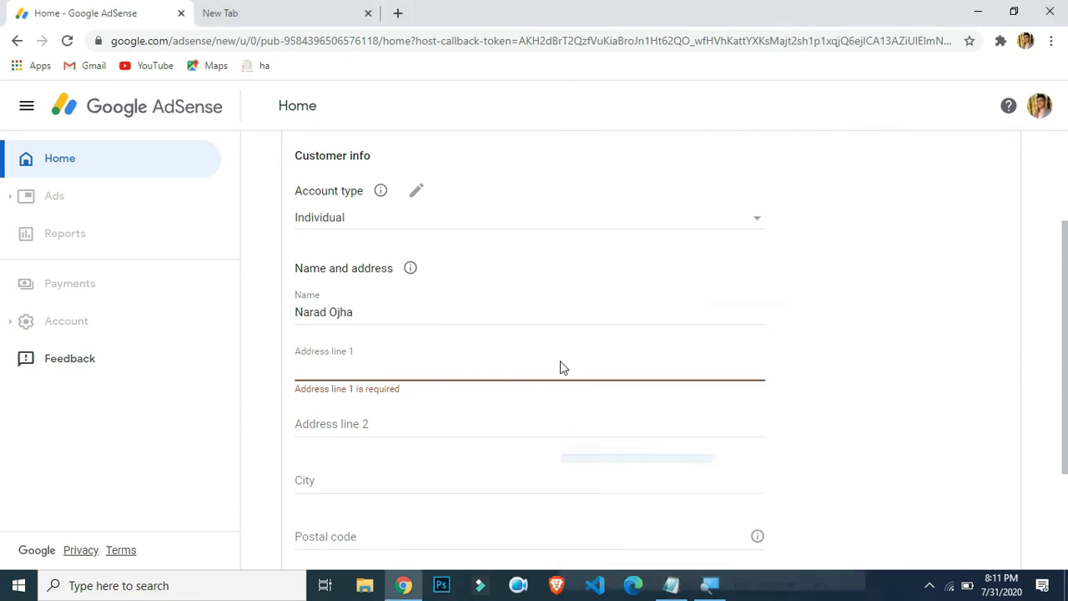
{"action": "right_click", "coordinate": [388, 372]}
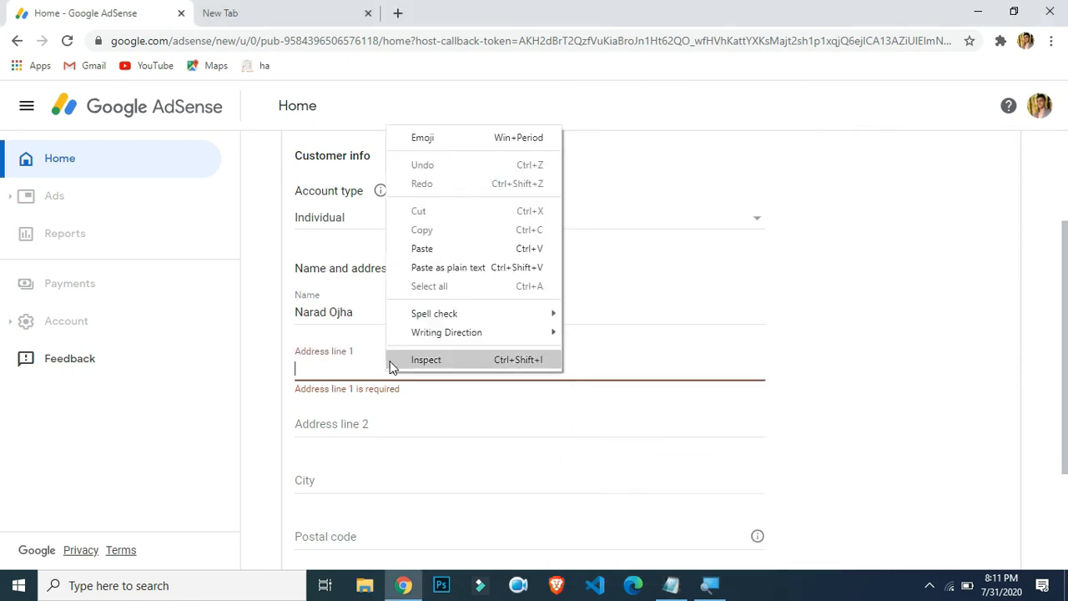
{"action": "left_click", "coordinate": [428, 253]}
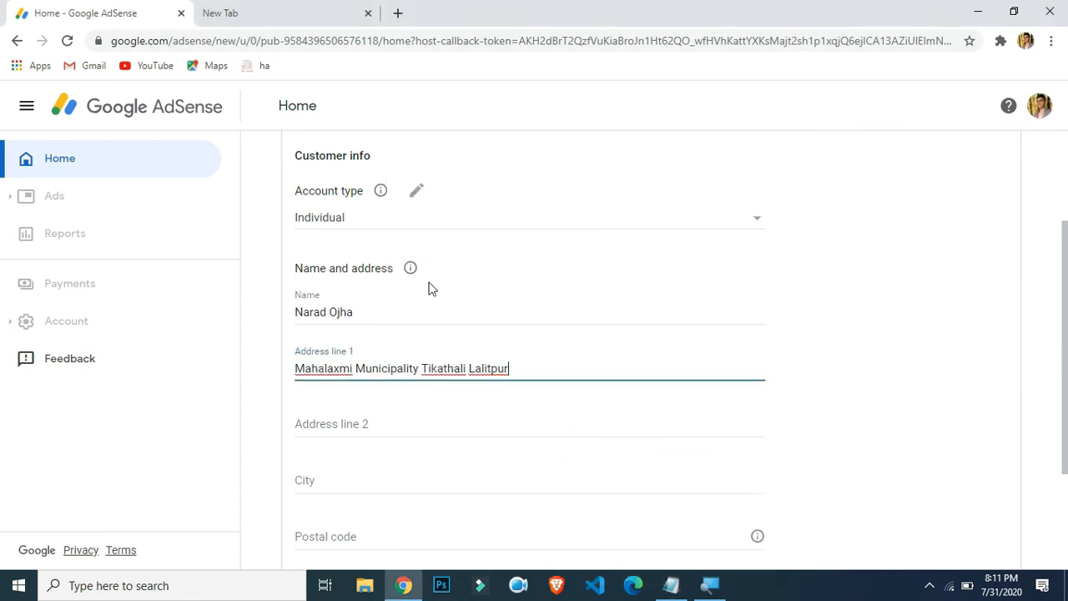
Fill in Address line 2 and the city in the payment address details.
{"action": "left_click", "coordinate": [371, 419]}
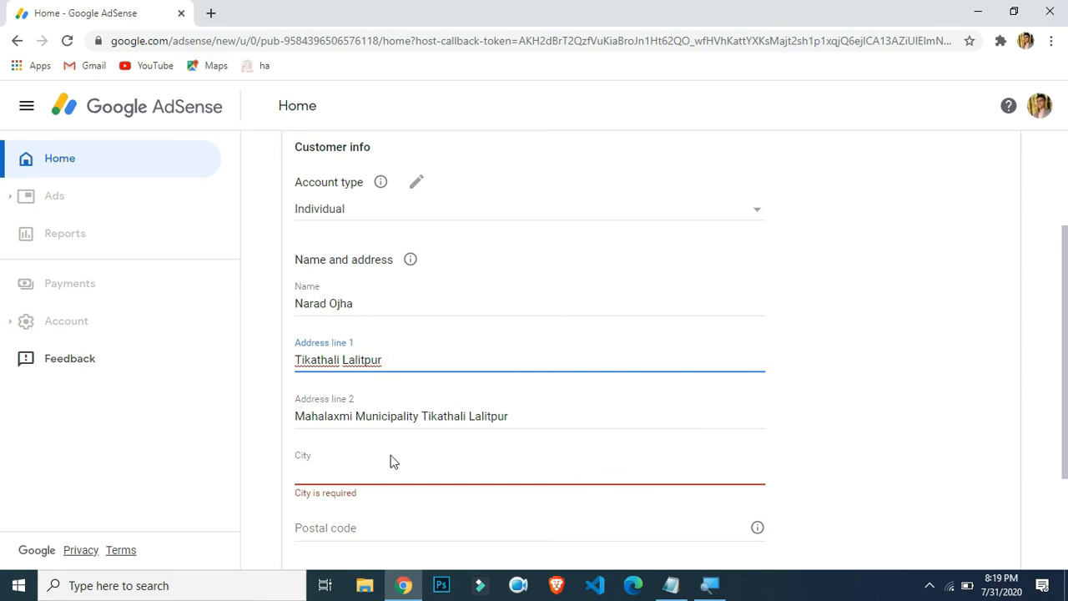
{"action": "left_click", "coordinate": [346, 466]}
{"action": "type", "text": "Kathmandu"}
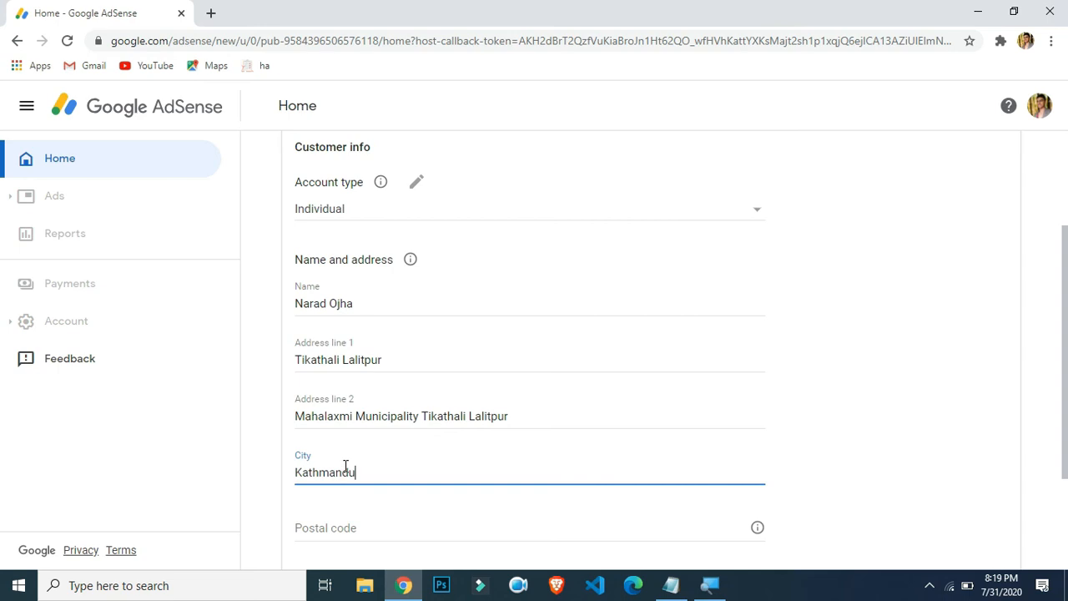
Copy the city name from the address form and search Google in a new tab for that city's postal code.
{"action": "left_click", "coordinate": [305, 521]}
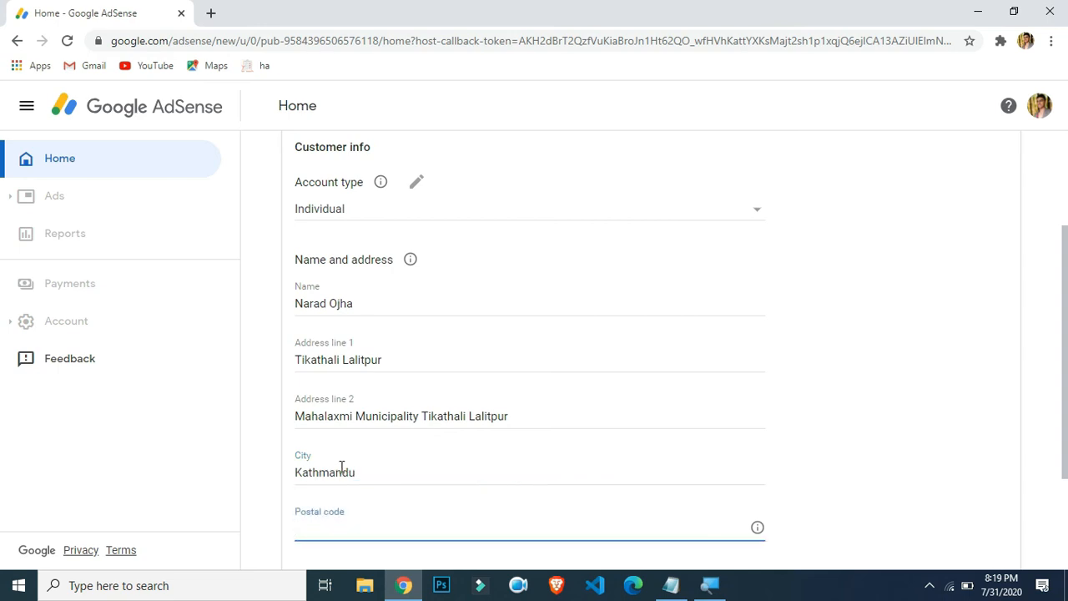
{"action": "double_click", "coordinate": [342, 469]}
{"action": "right_click", "coordinate": [342, 469]}
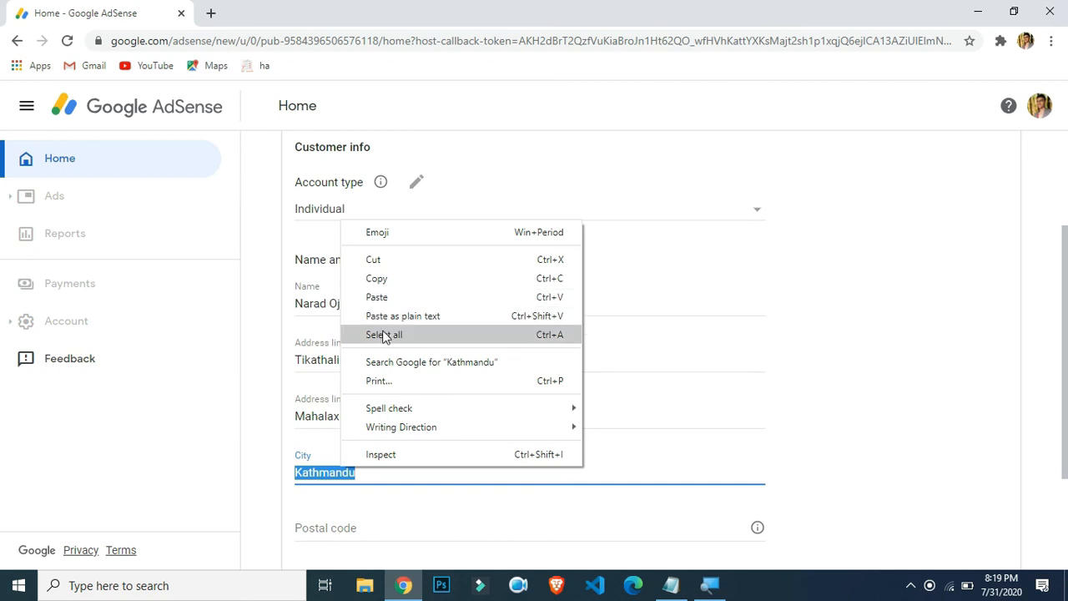
{"action": "left_click", "coordinate": [381, 286]}
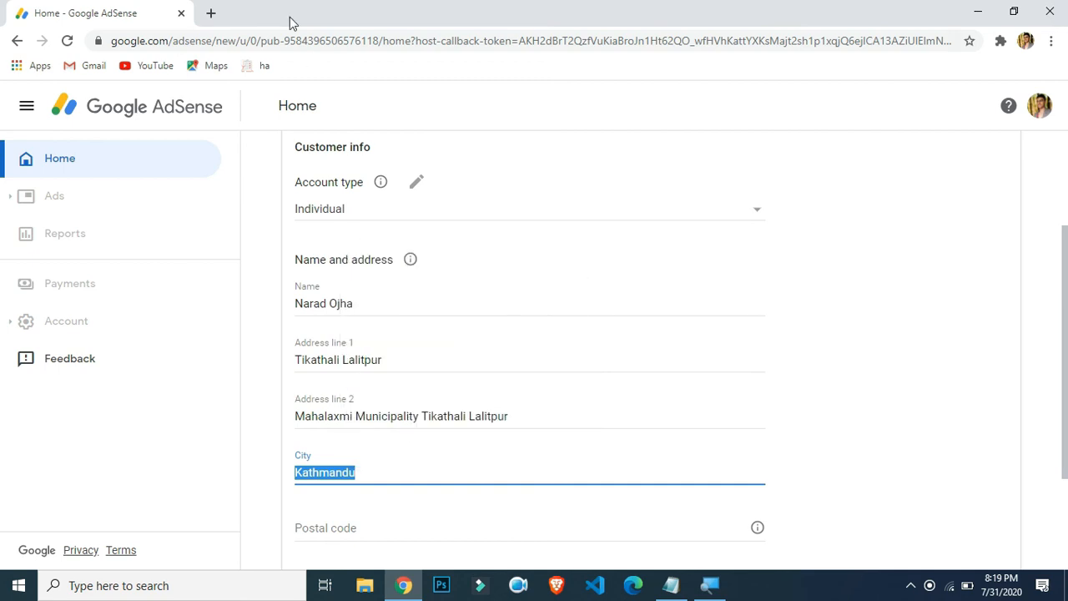
{"action": "left_click", "coordinate": [211, 13]}
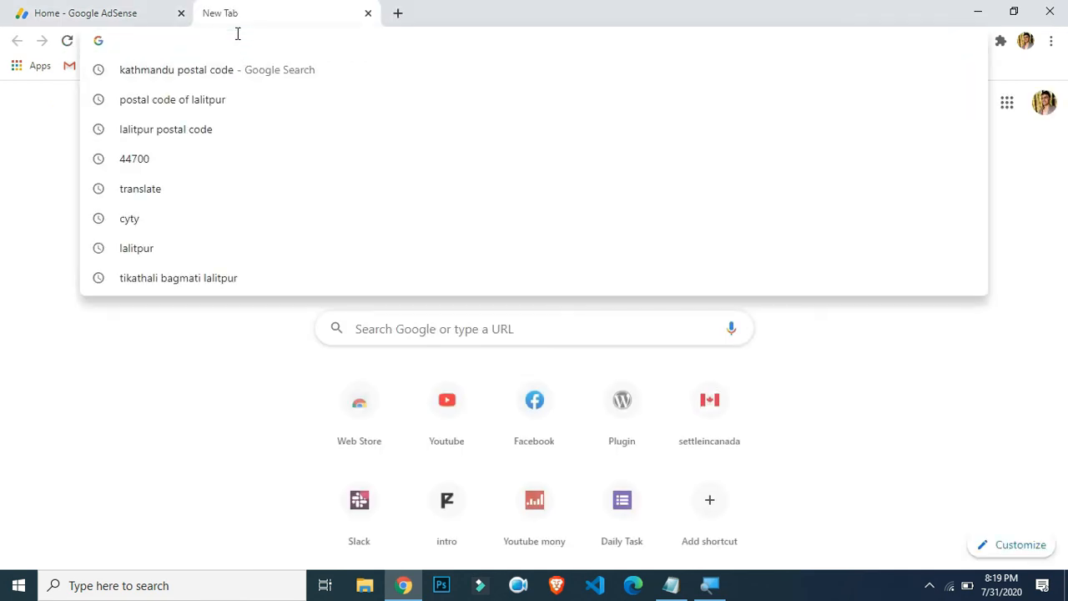
{"action": "type", "text": "kathmandu"}
{"action": "left_click", "coordinate": [227, 99]}
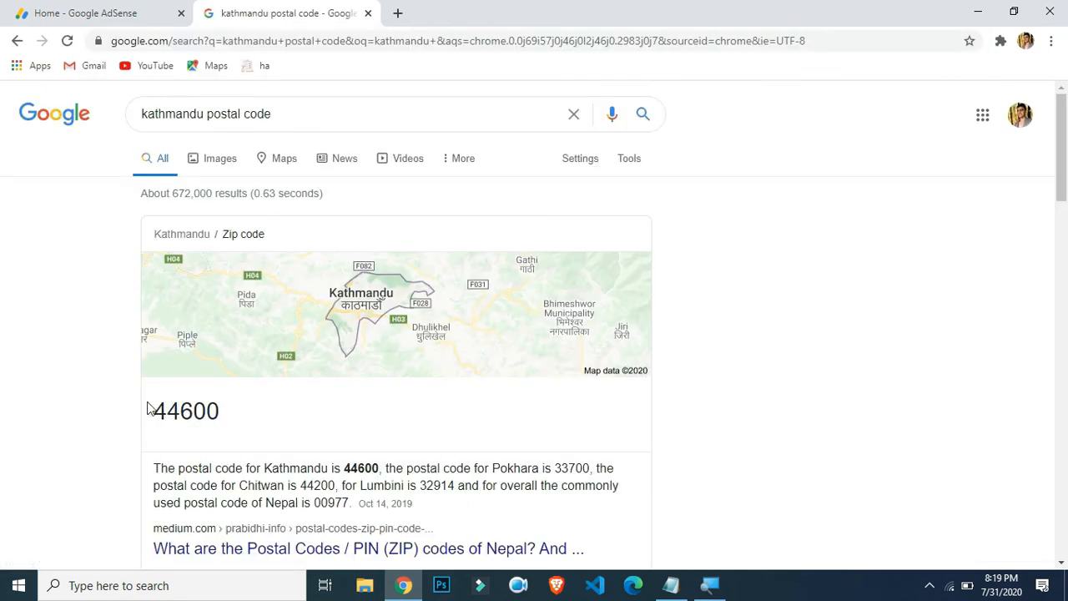
Copy the city's postal code from the Google result and paste it into the Postal code field of the AdSense payment address details.
{"action": "left_click_drag", "start_coordinate": [148, 410], "coordinate": [272, 412]}
{"action": "right_click", "coordinate": [190, 414]}
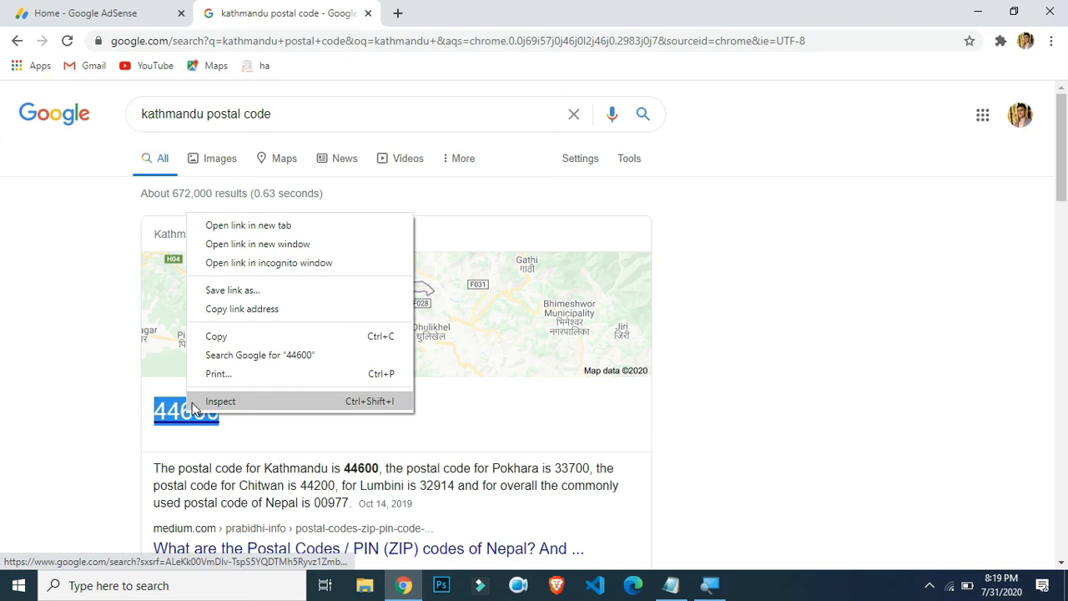
{"action": "left_click", "coordinate": [216, 336]}
{"action": "left_click", "coordinate": [119, 12]}
{"action": "scroll", "coordinate": [339, 518], "scroll_direction": "down", "scroll_amount": 1}
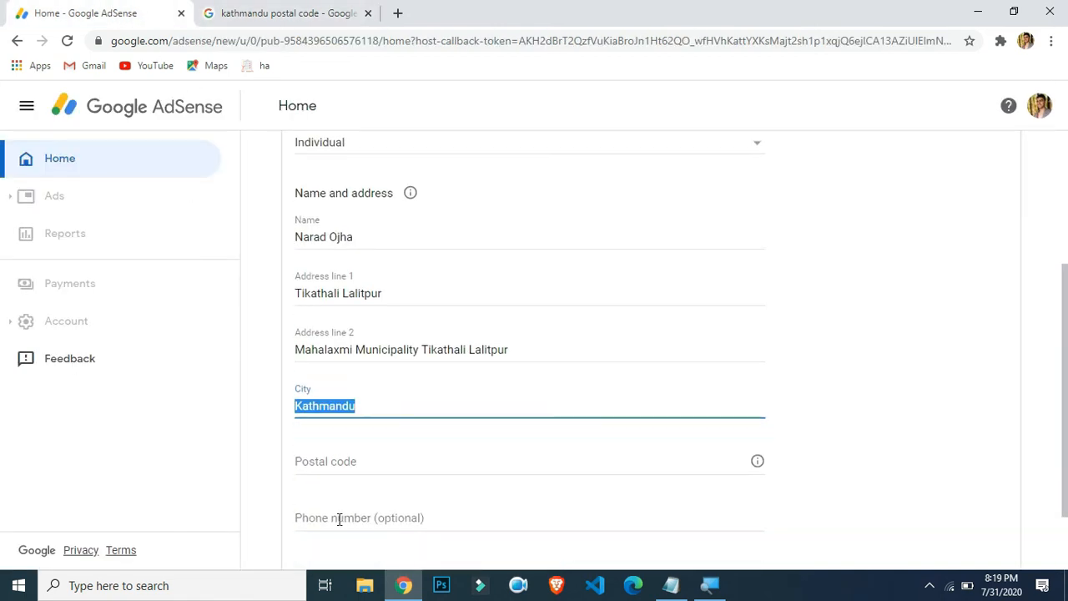
{"action": "left_click", "coordinate": [312, 449]}
{"action": "right_click", "coordinate": [313, 445]}
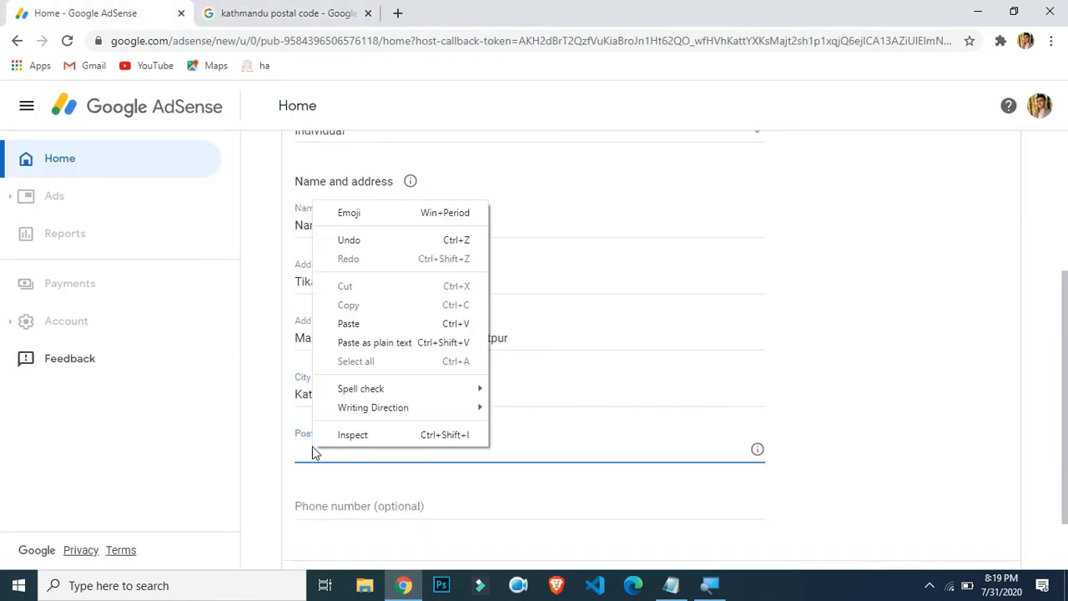
{"action": "left_click", "coordinate": [360, 322]}
Enter the optional phone number in the payment address details and check the Individual account type.
{"action": "scroll", "coordinate": [425, 501], "scroll_direction": "down", "scroll_amount": 1}
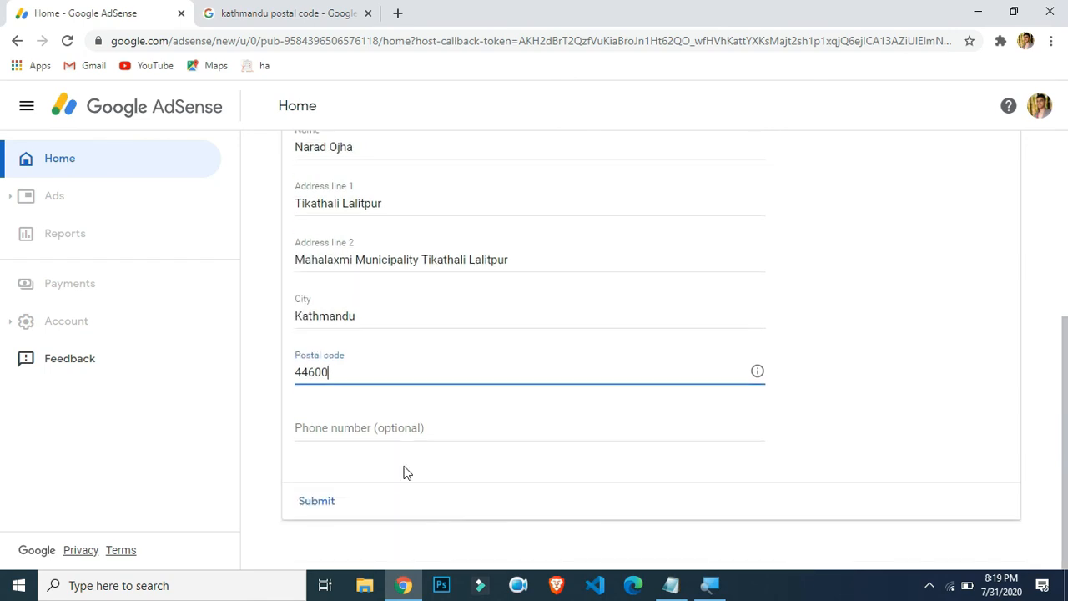
{"action": "left_click", "coordinate": [388, 428]}
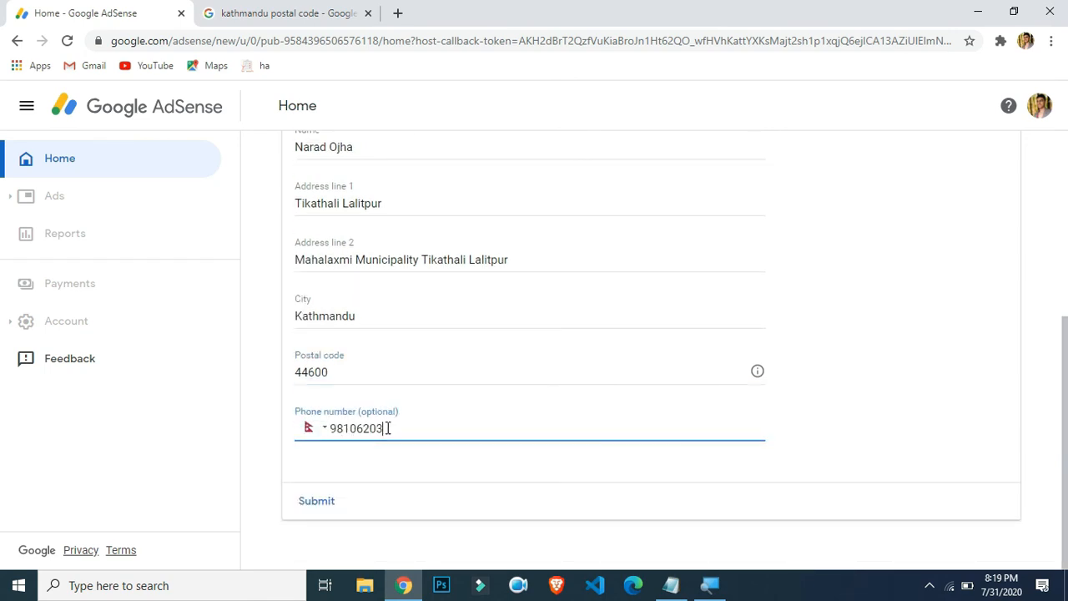
{"action": "scroll", "coordinate": [518, 401], "scroll_direction": "up", "scroll_amount": 3}
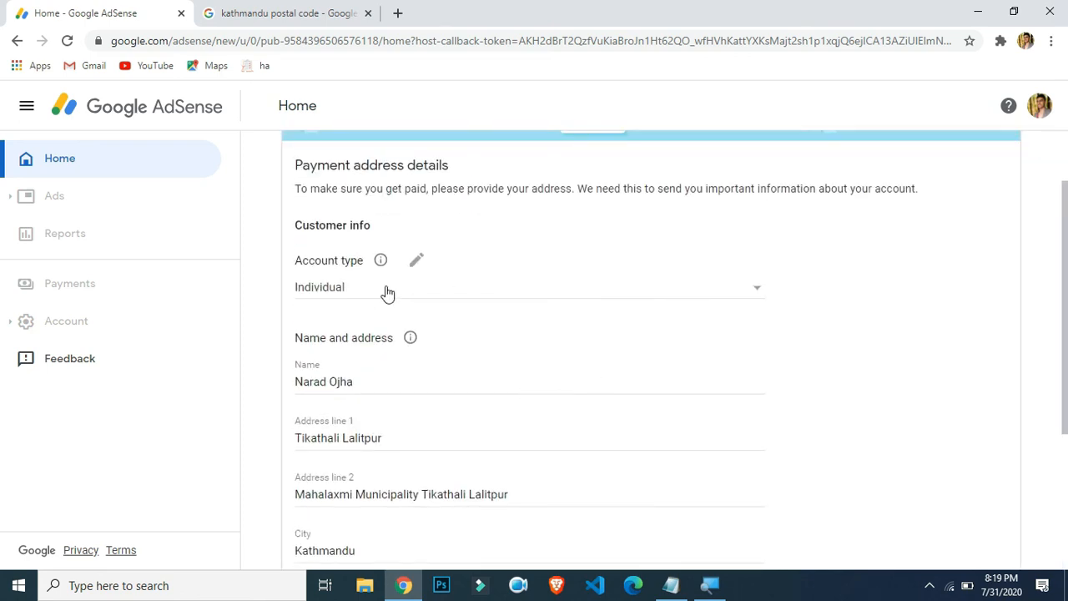
{"action": "left_click", "coordinate": [666, 295]}
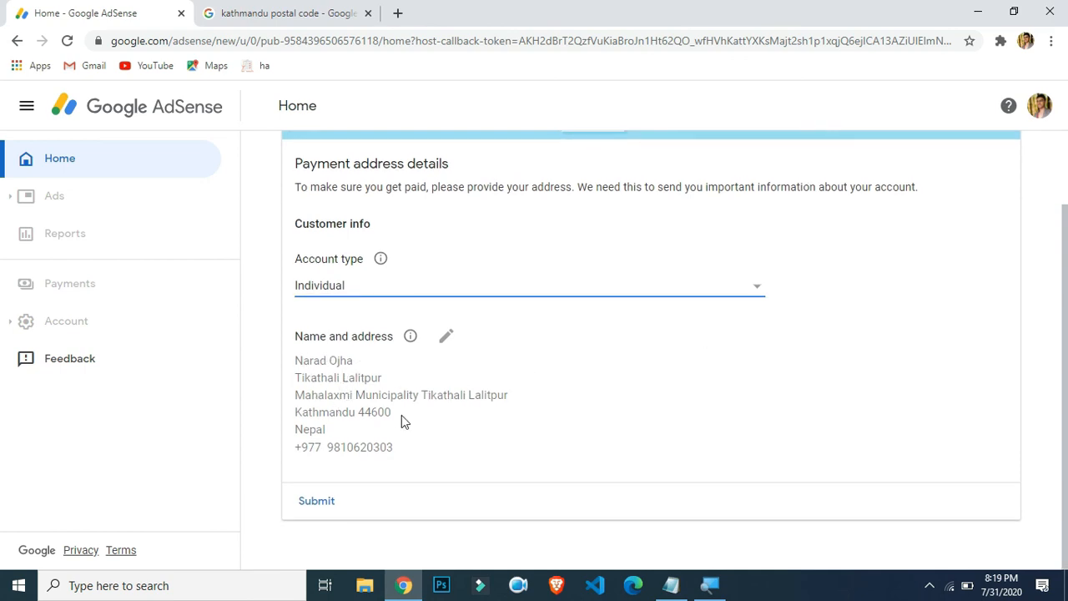
Submit the payment address details and redirect back to the host's Channel monetization page in YouTube Studio.
{"action": "left_click", "coordinate": [317, 503]}
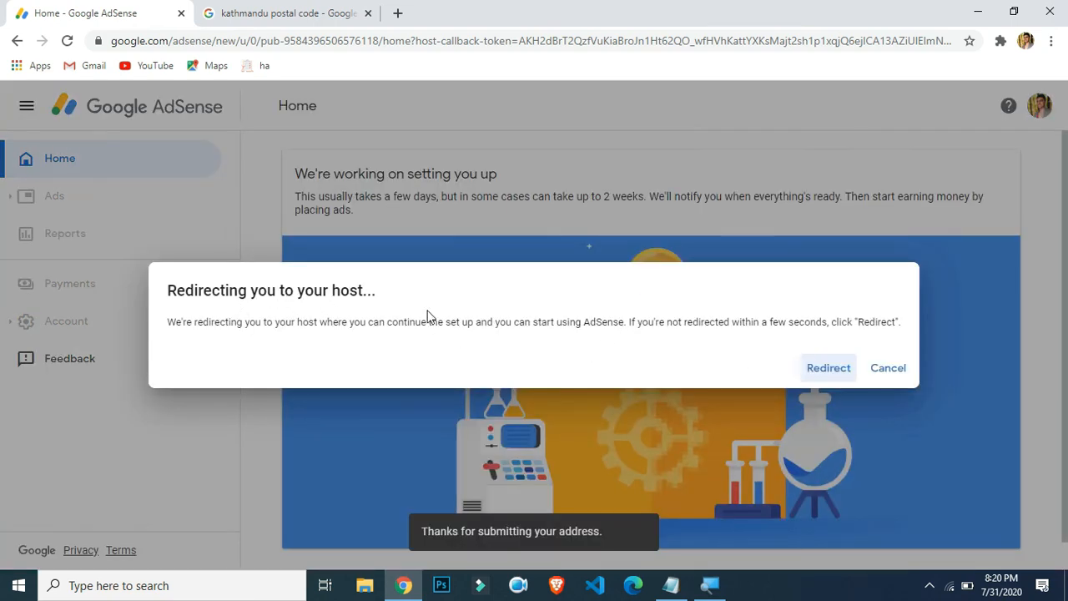
{"action": "left_click", "coordinate": [836, 376]}
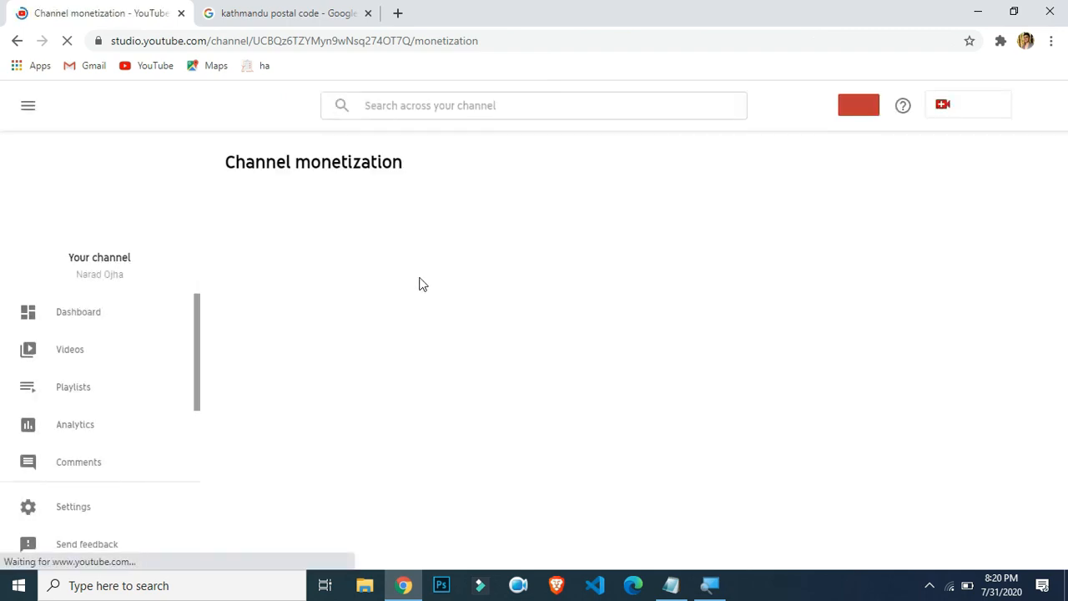
Review the status of the Google AdSense sign-up and the Get reviewed step on the Channel monetization page.
{"action": "scroll", "coordinate": [371, 366], "scroll_direction": "down", "scroll_amount": 2}
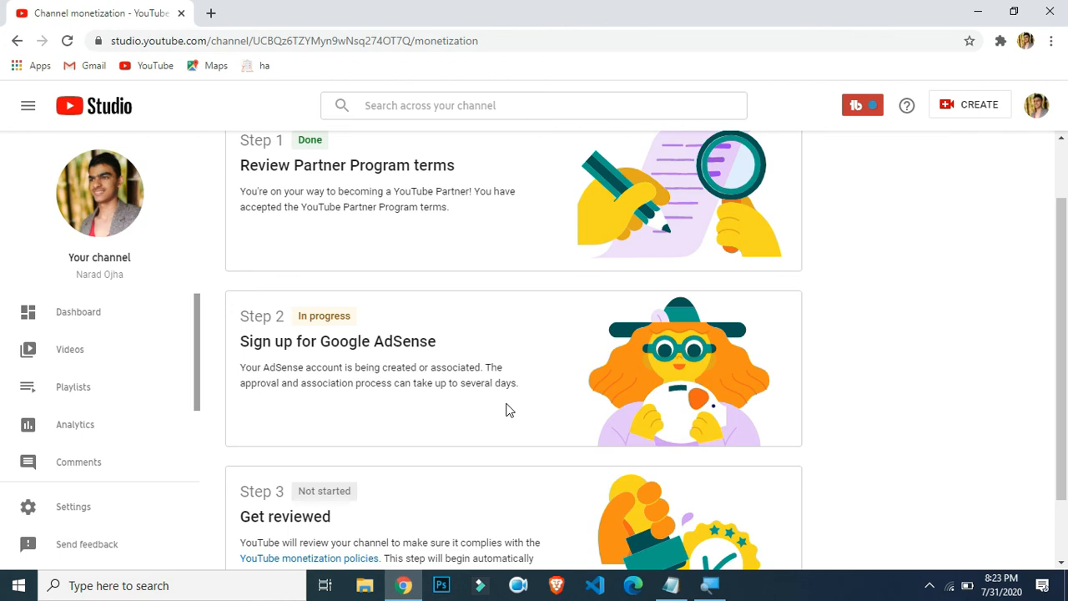
{"action": "scroll", "coordinate": [508, 411], "scroll_direction": "down", "scroll_amount": 1}
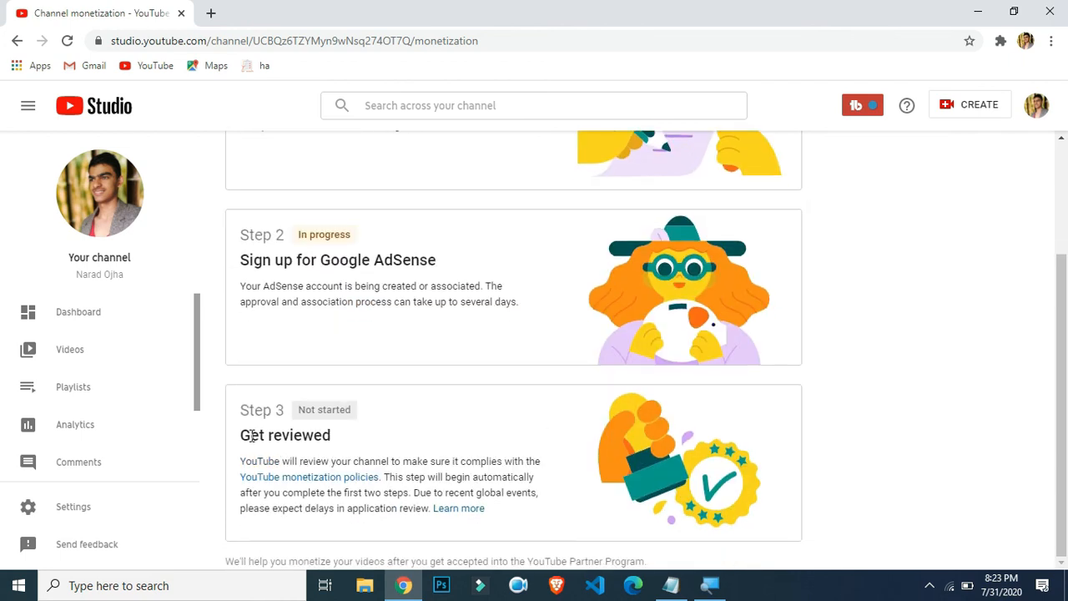
{"action": "left_click_drag", "start_coordinate": [241, 436], "coordinate": [336, 438]}
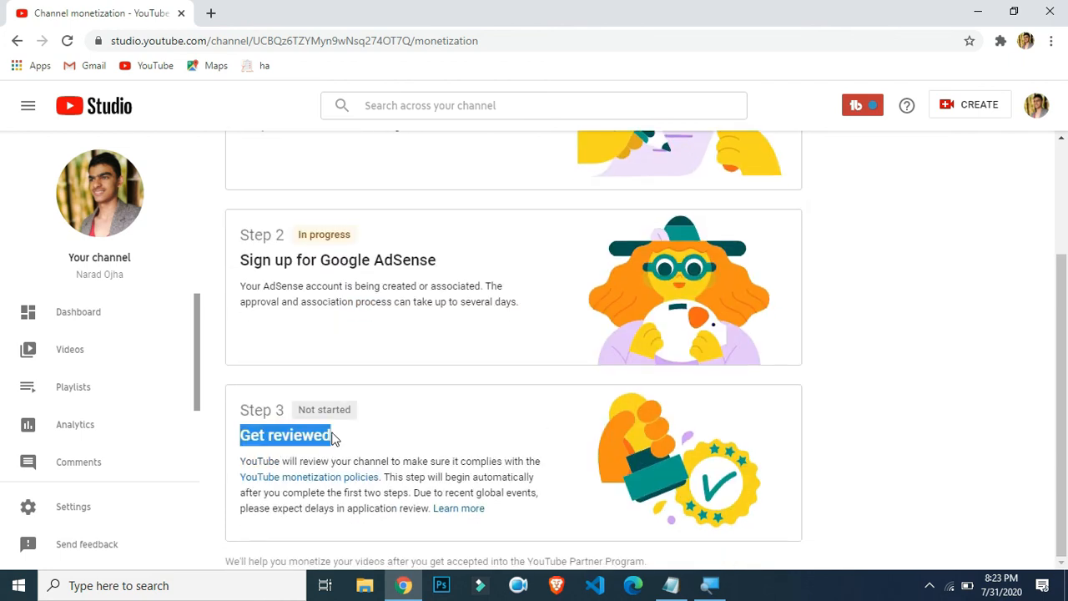
{"action": "left_click", "coordinate": [422, 443]}
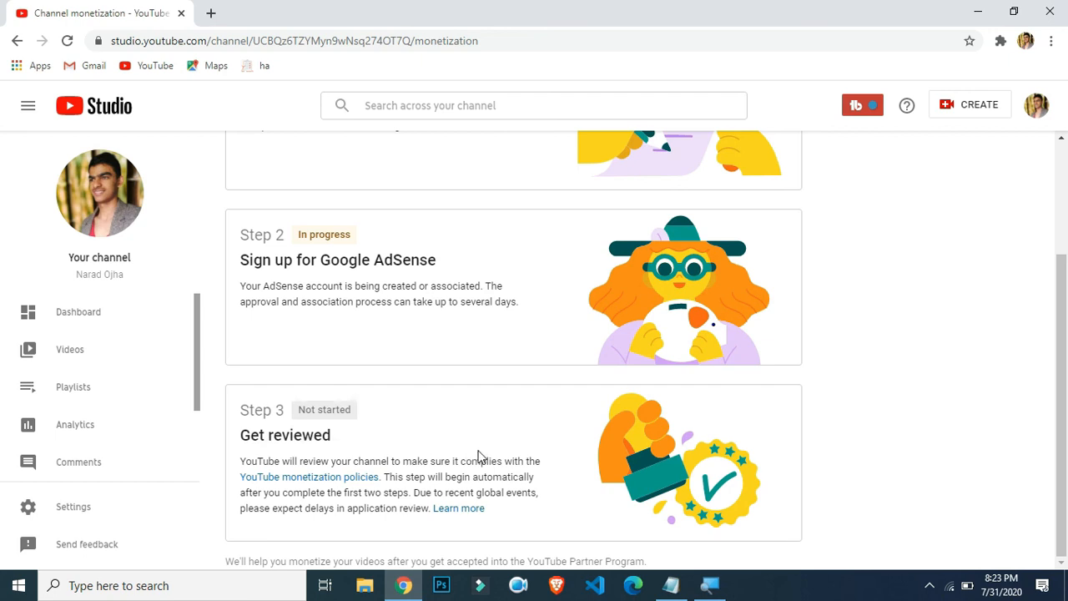
{"action": "scroll", "coordinate": [480, 456], "scroll_direction": "up", "scroll_amount": 2}
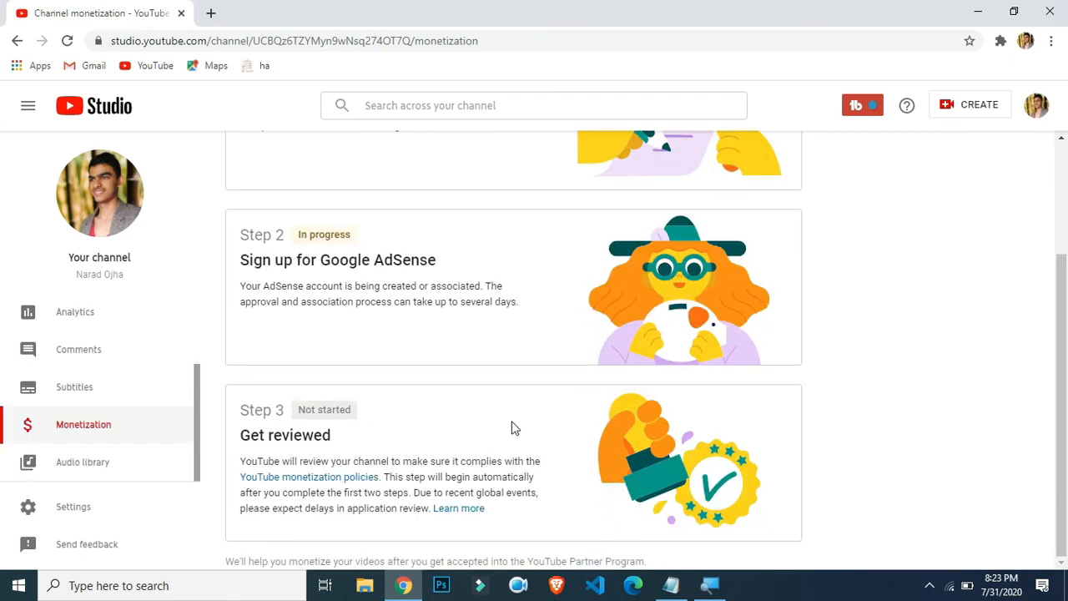